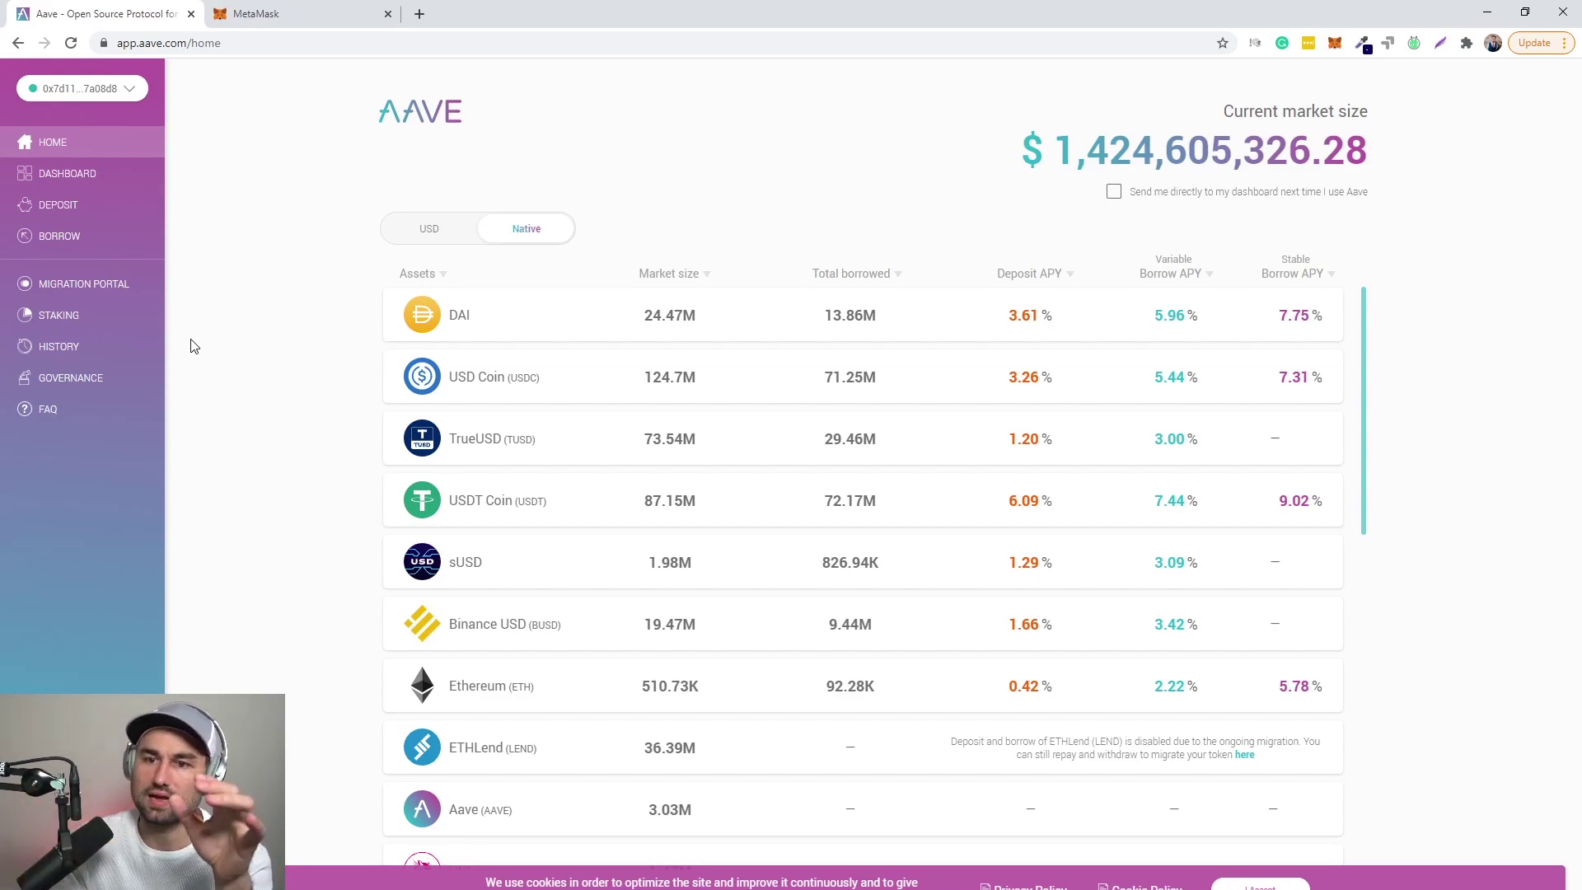
# Step: Check the wallet's 0.5 ETH balance in MetaMask, then return to the home markets overview
pyautogui.click(112, 315)
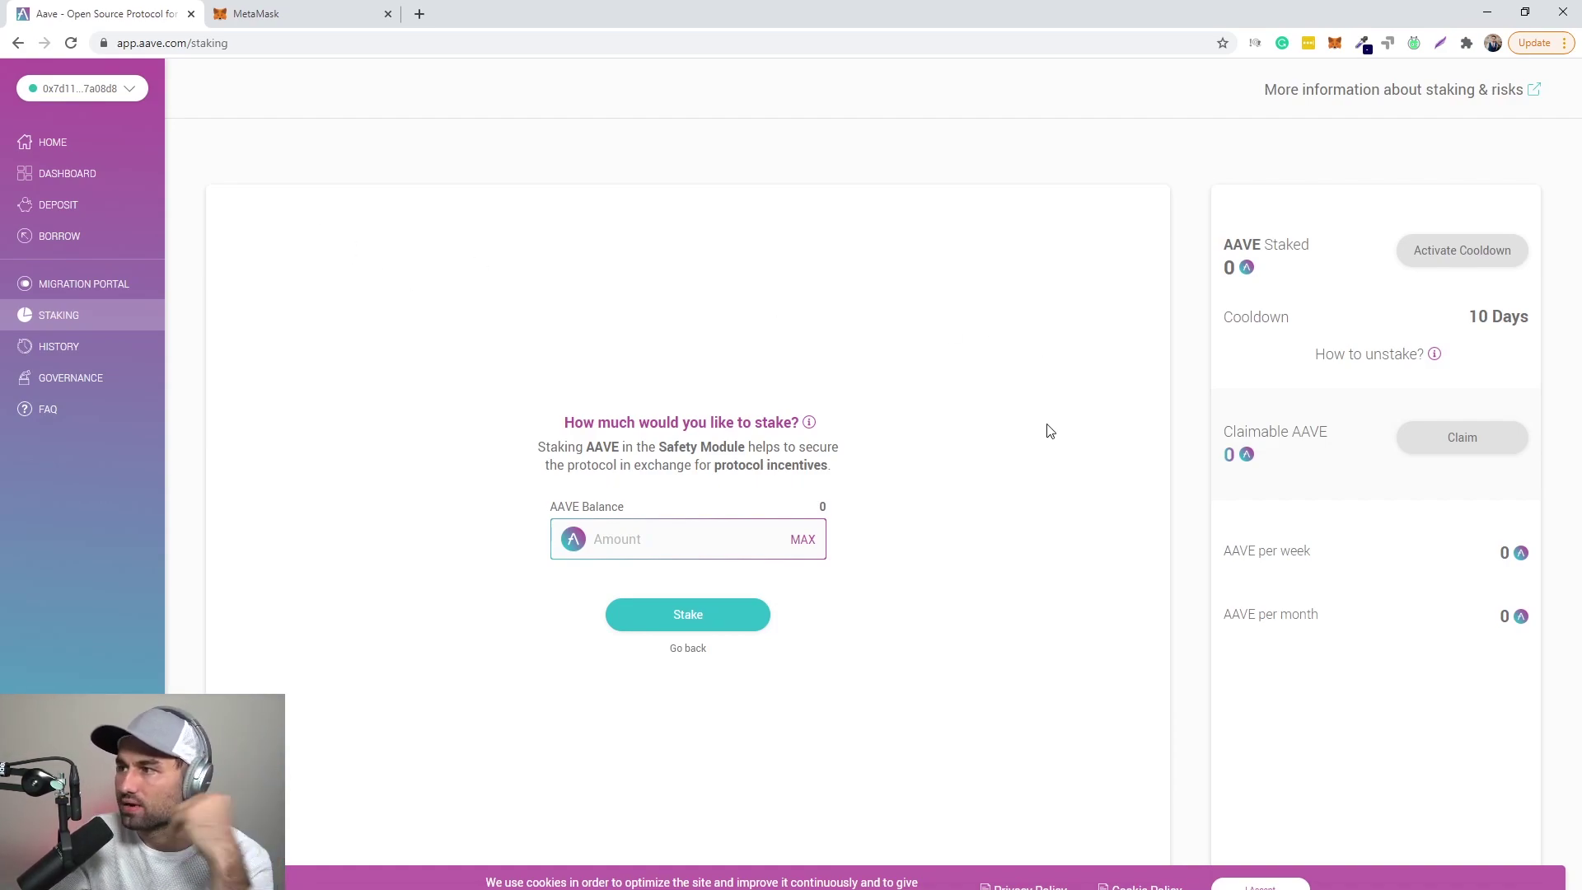
pyautogui.click(1333, 46)
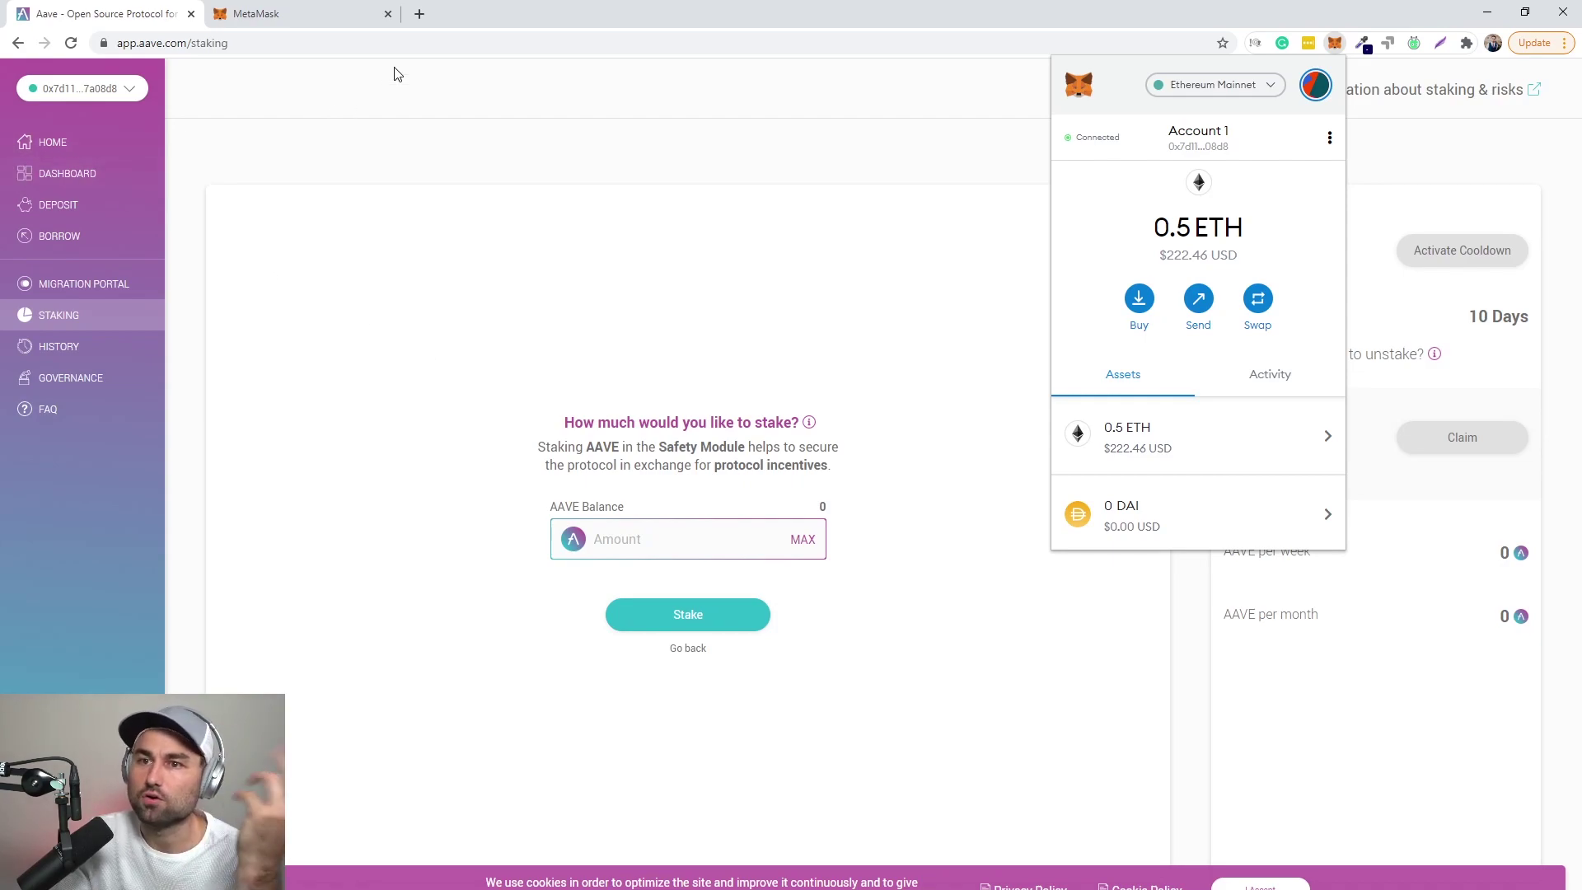
pyautogui.click(81, 140)
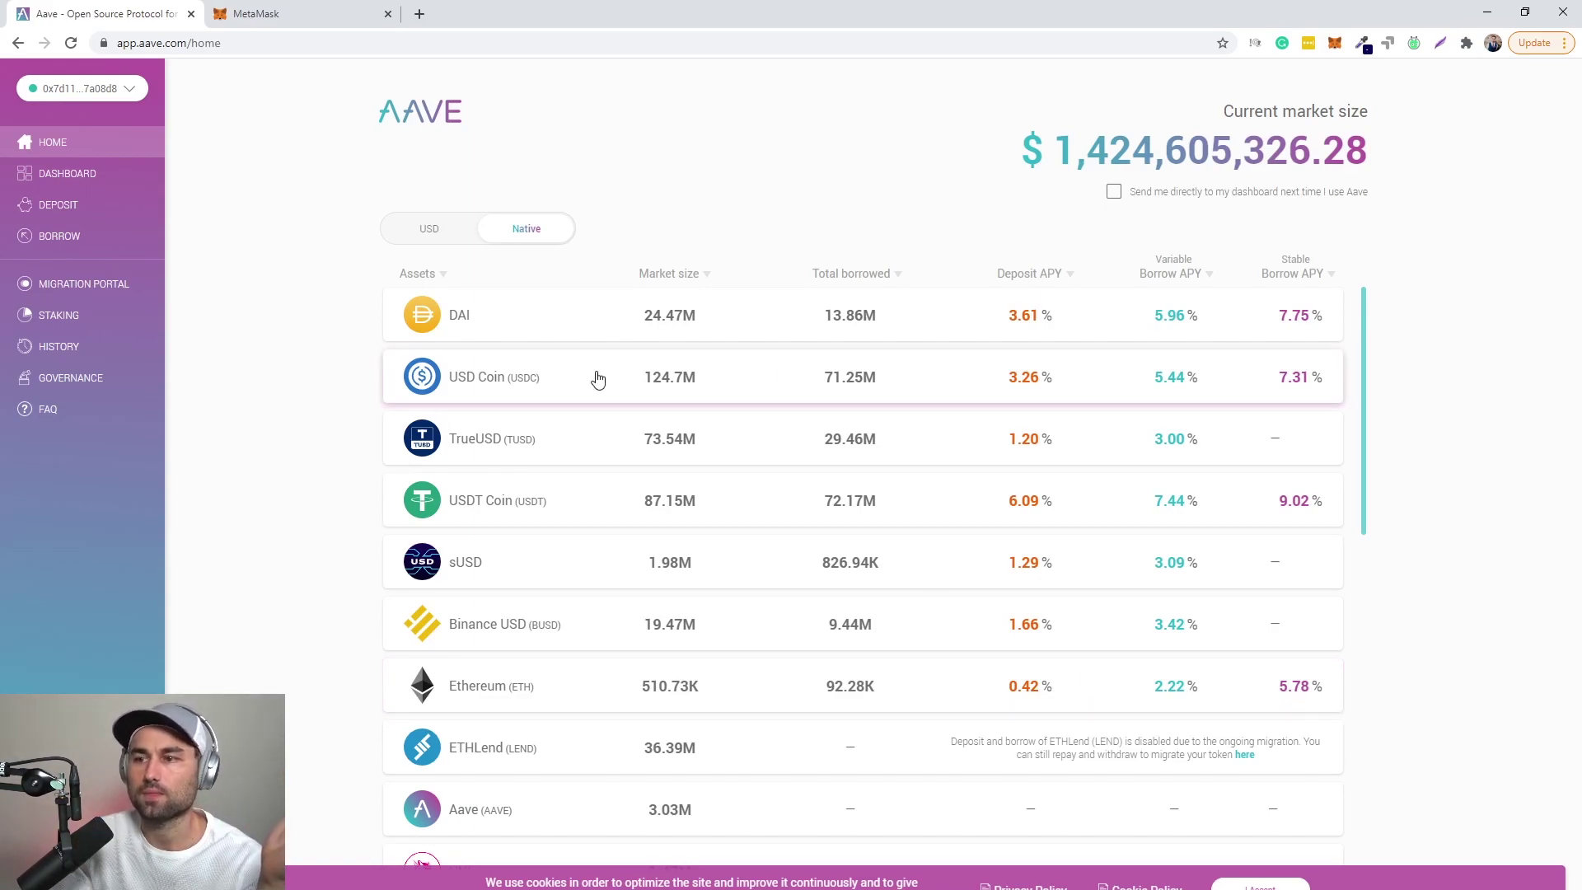
# Step: Recheck the ETH balance's USD value and the market table, then go to the Deposit page
pyautogui.click(1338, 48)
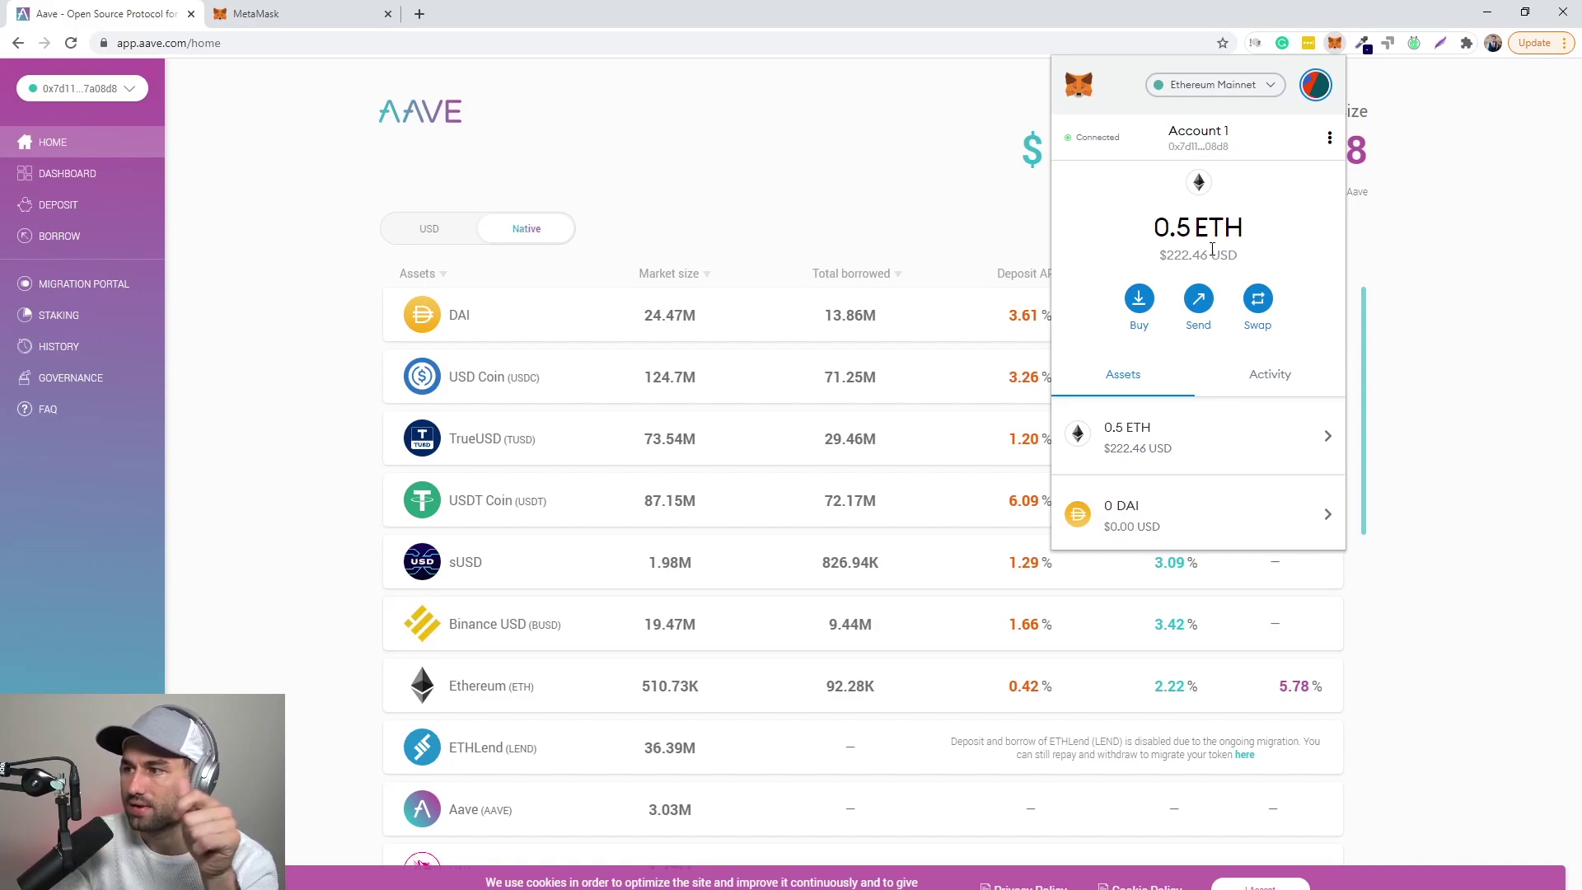
pyautogui.moveTo(1167, 255); pyautogui.dragTo(1206, 255)
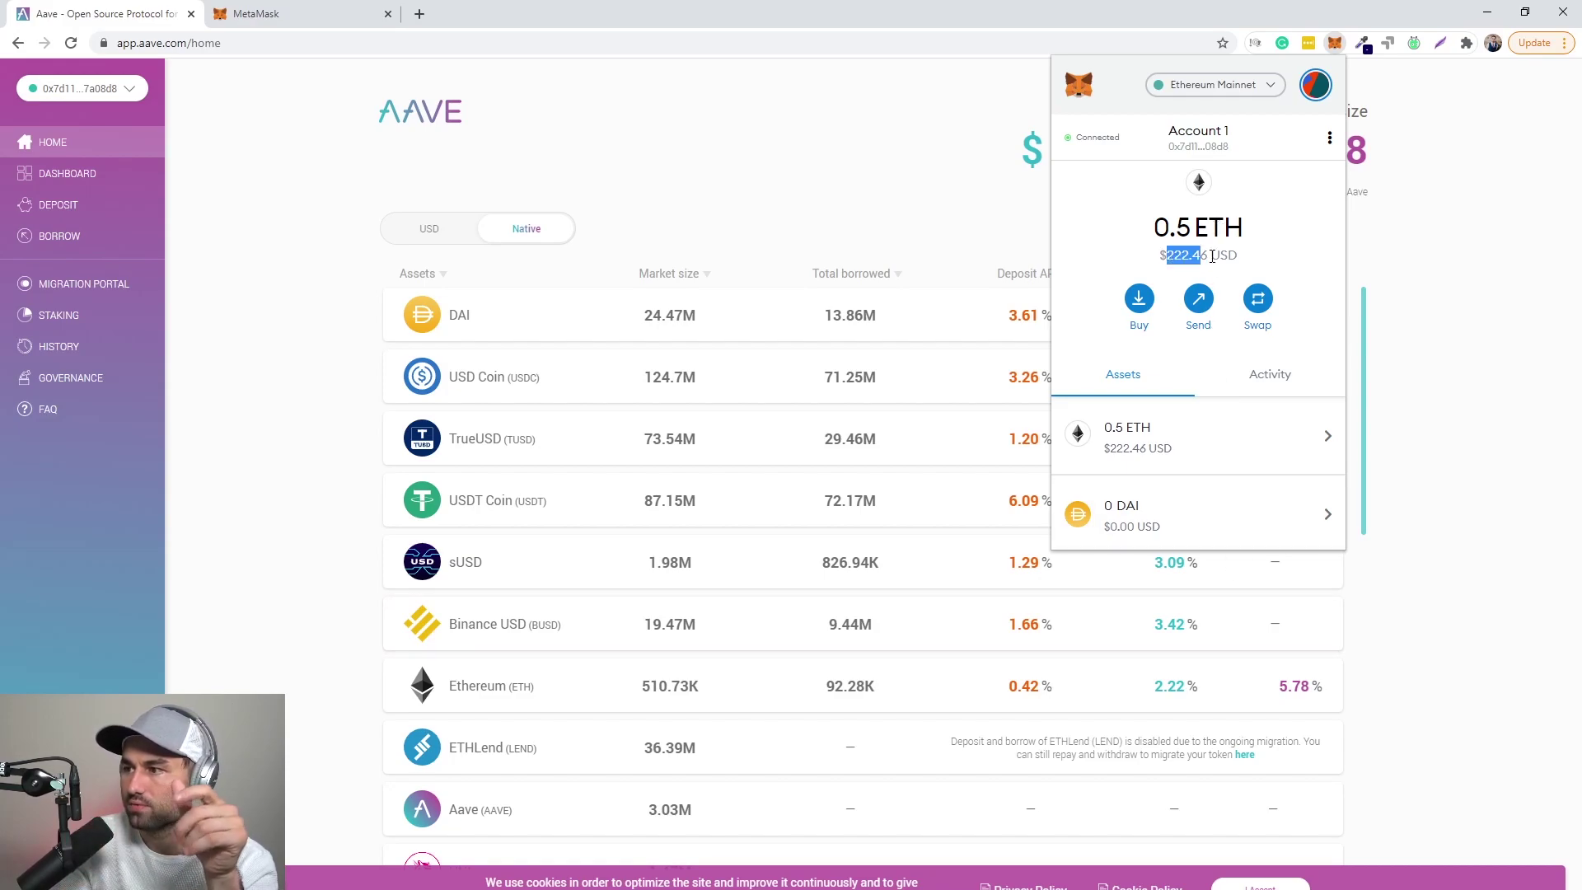
pyautogui.click(773, 152)
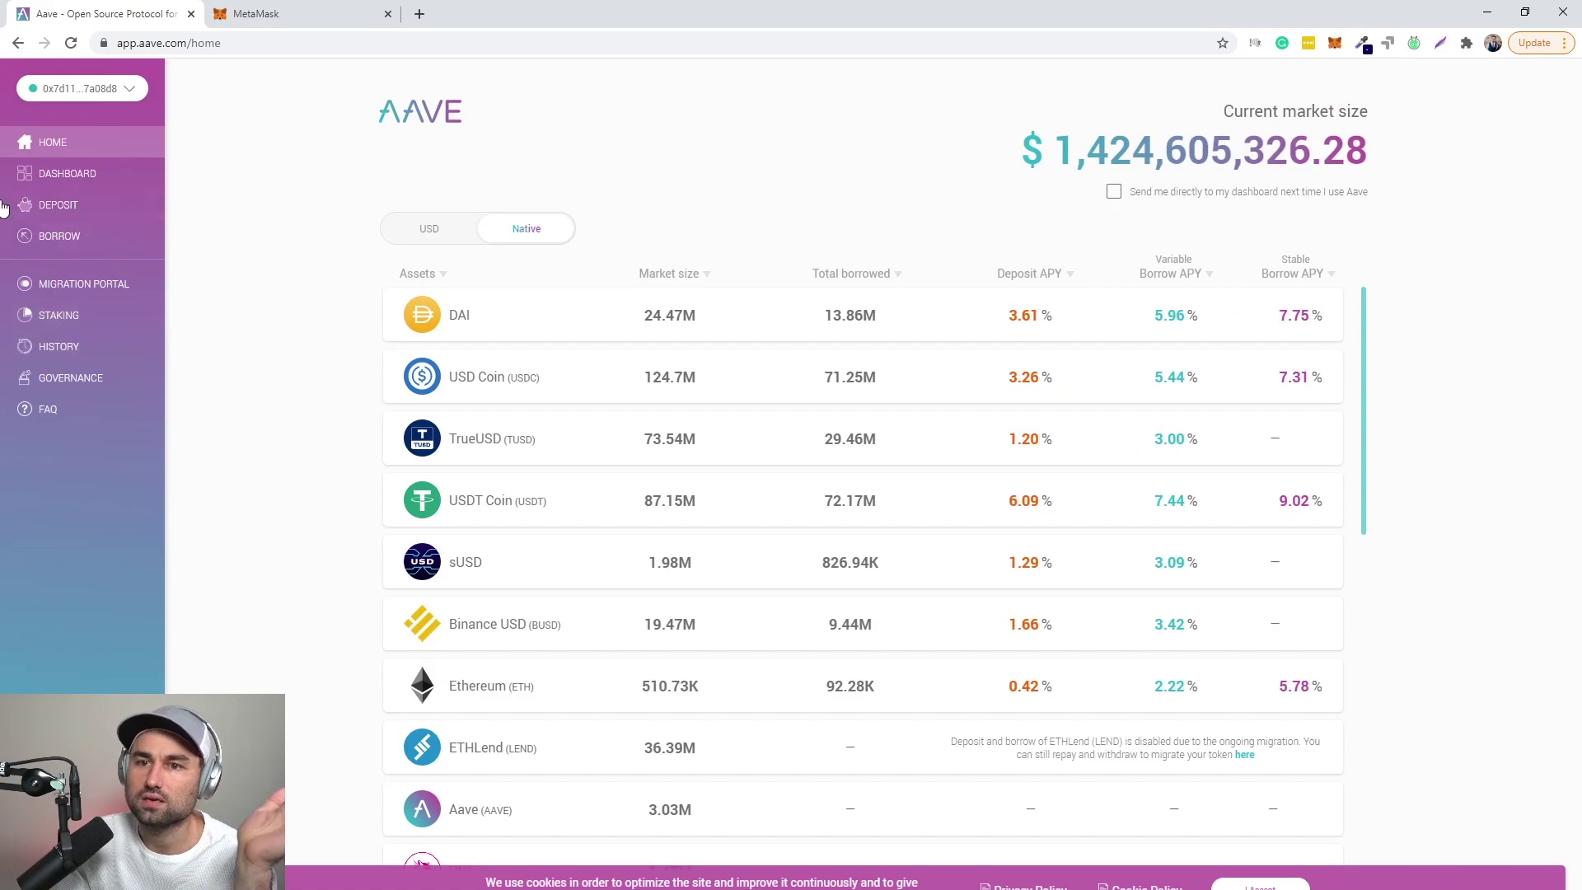
pyautogui.scroll(-1, 680, 362)
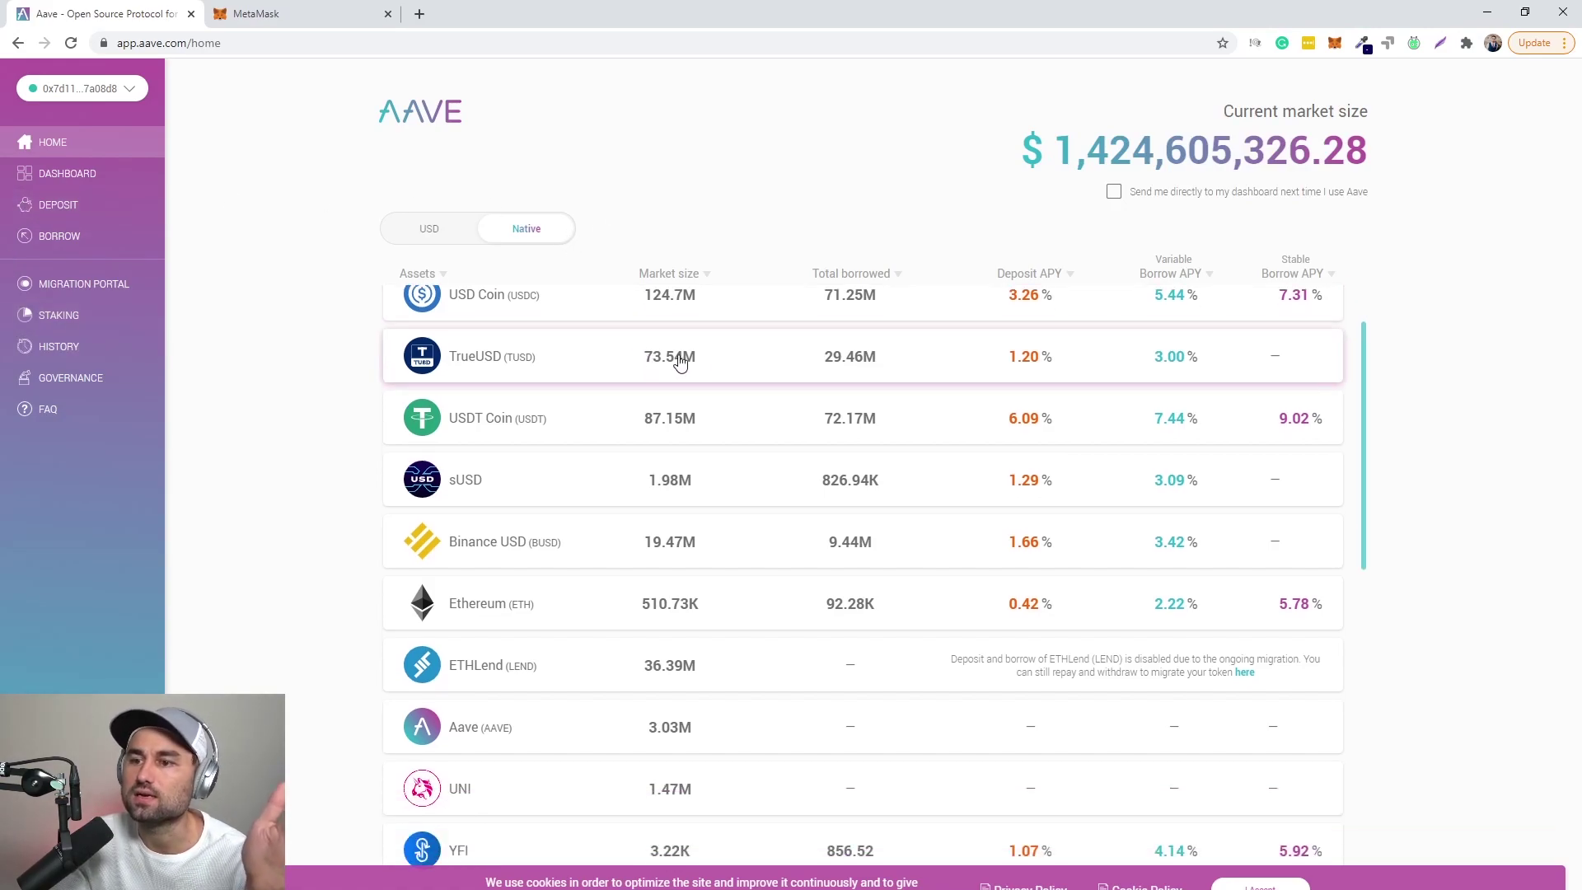
pyautogui.scroll(1, 925, 484)
pyautogui.click(66, 206)
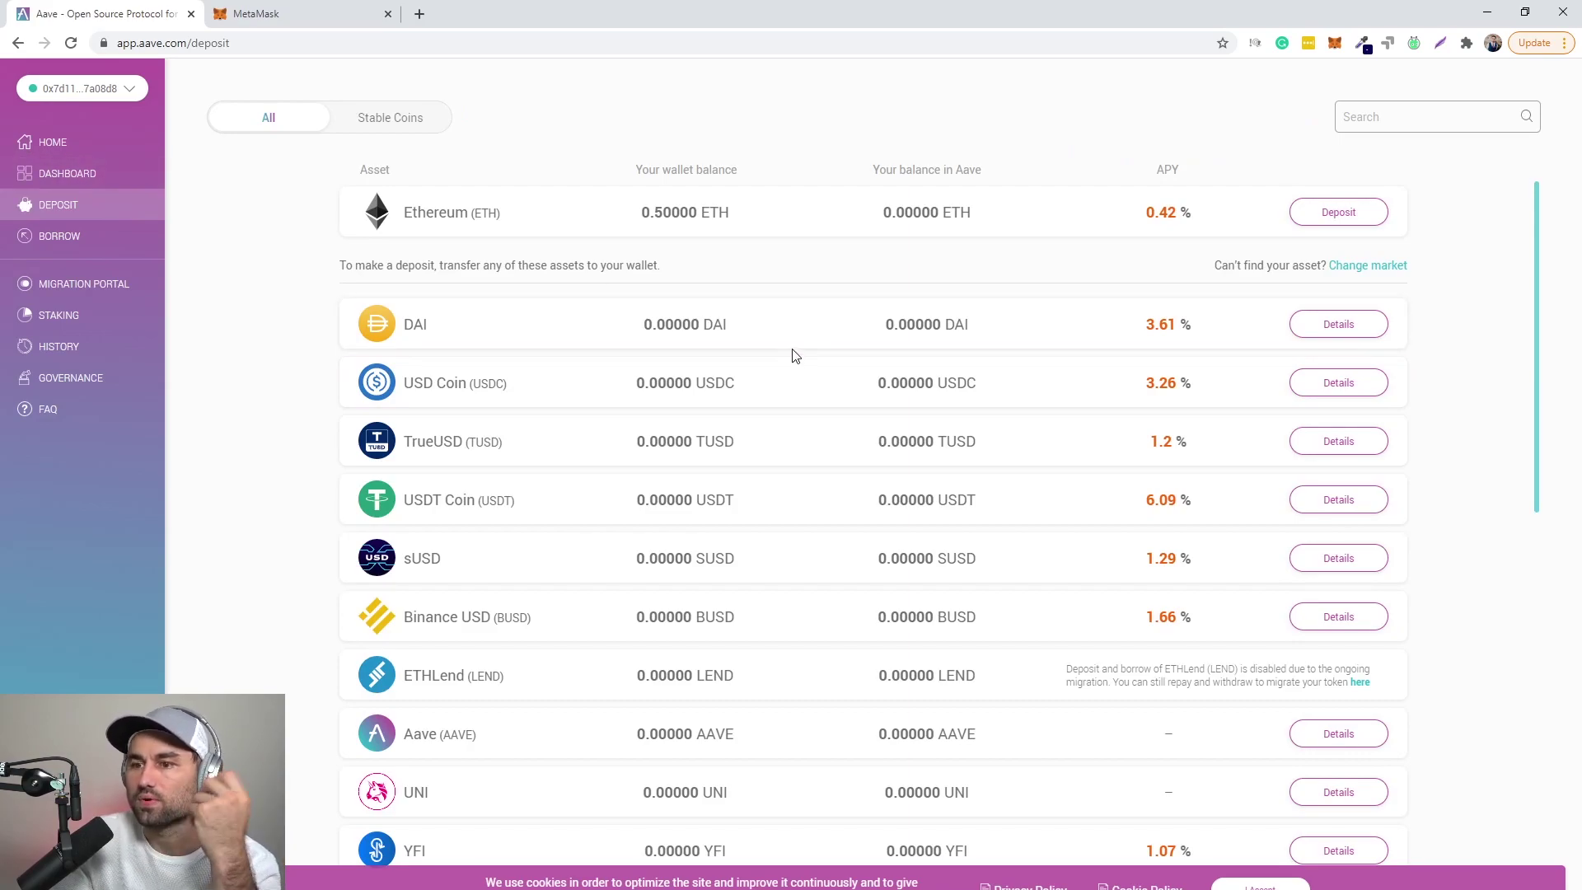
# Step: Open the Ethereum (ETH) deposit form, showing 0.496 ETH in the wallet and 75% max LTV
pyautogui.scroll(-4, 793, 354)
pyautogui.scroll(4, 793, 354)
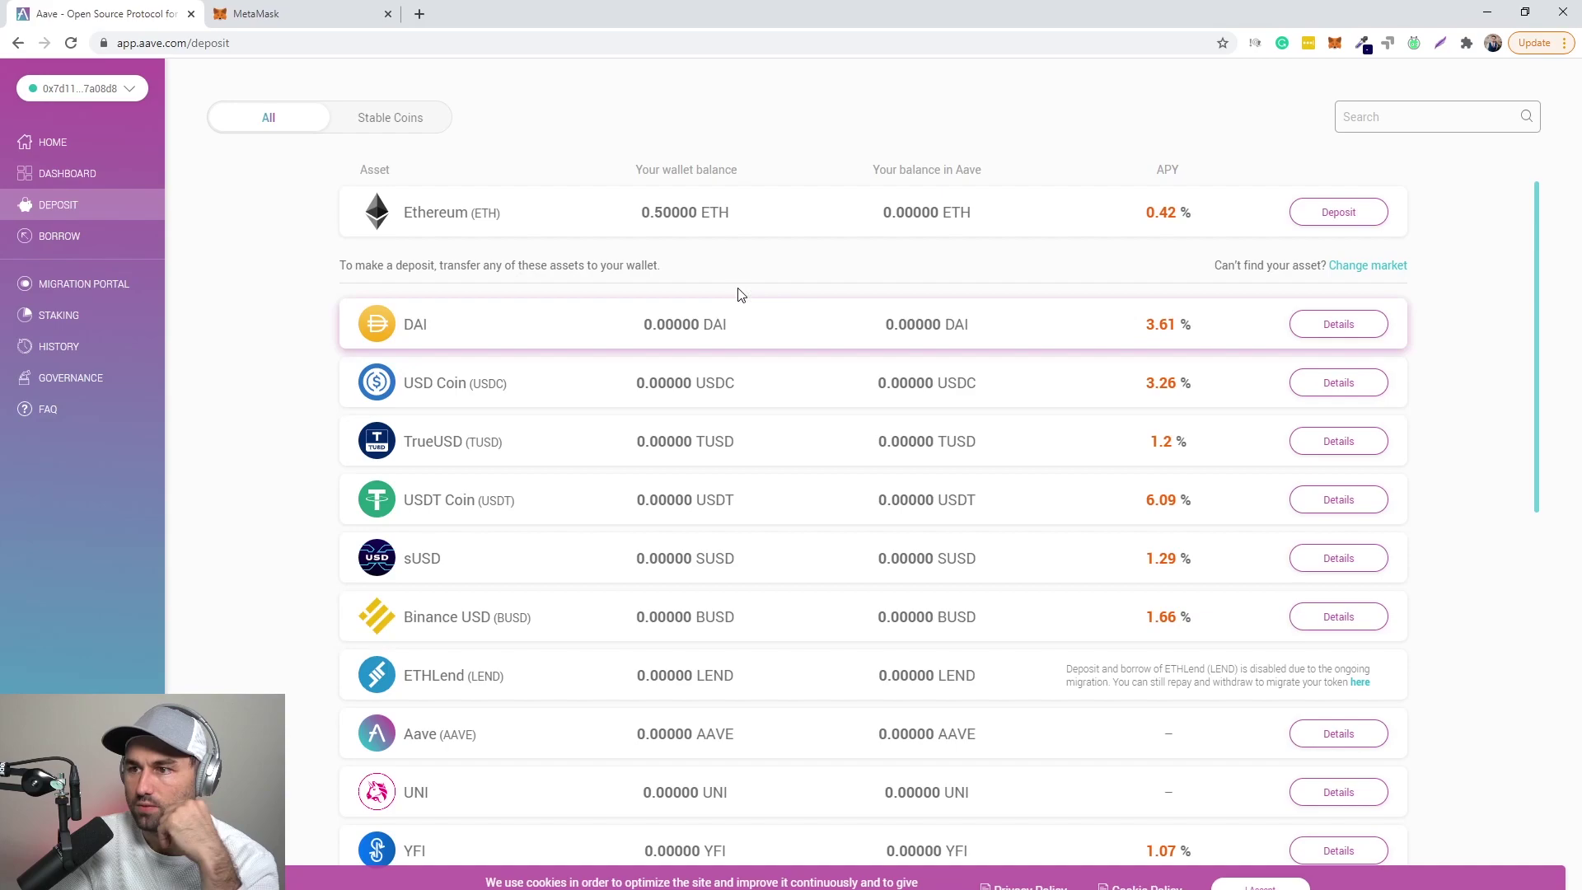
pyautogui.click(1160, 217)
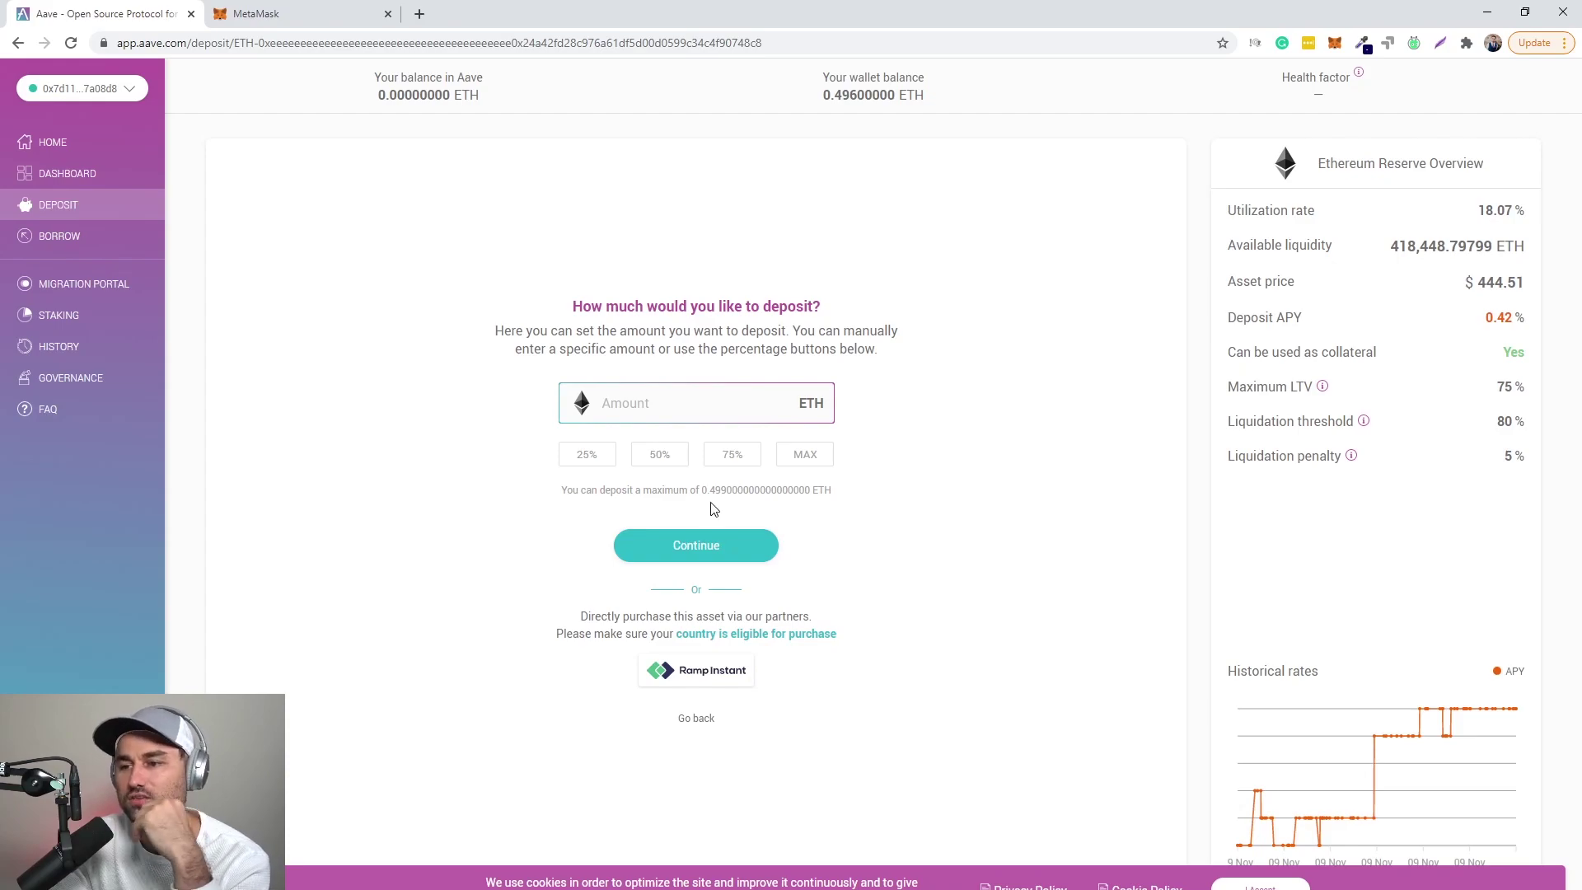
# Step: Set a 25% deposit of 0.12475 ETH and submit it for wallet approval
pyautogui.click(750, 397)
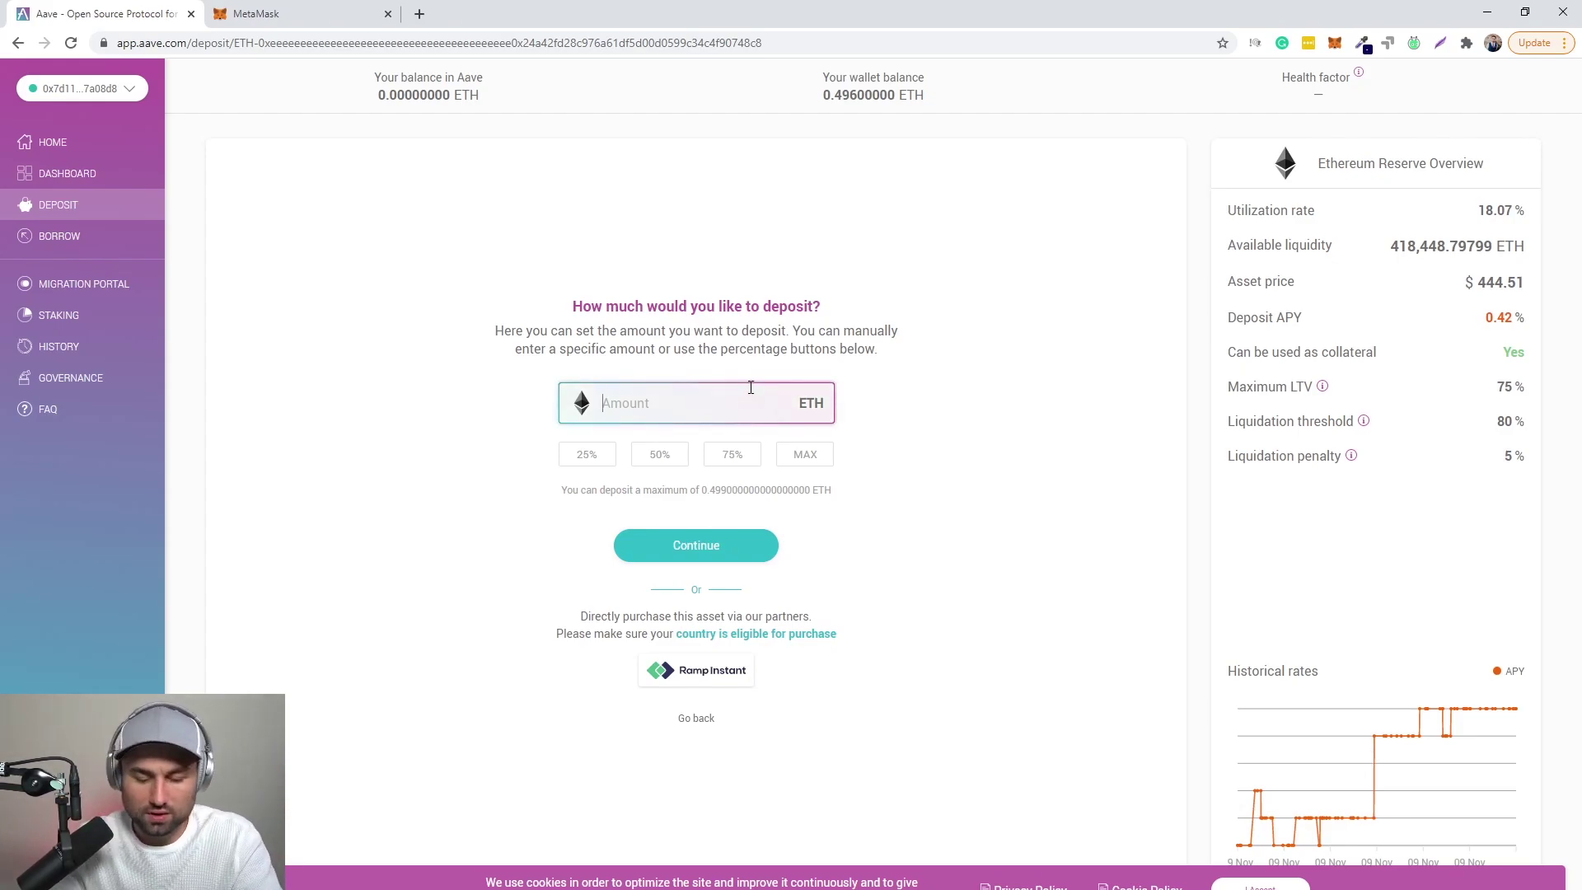
pyautogui.write('.1')
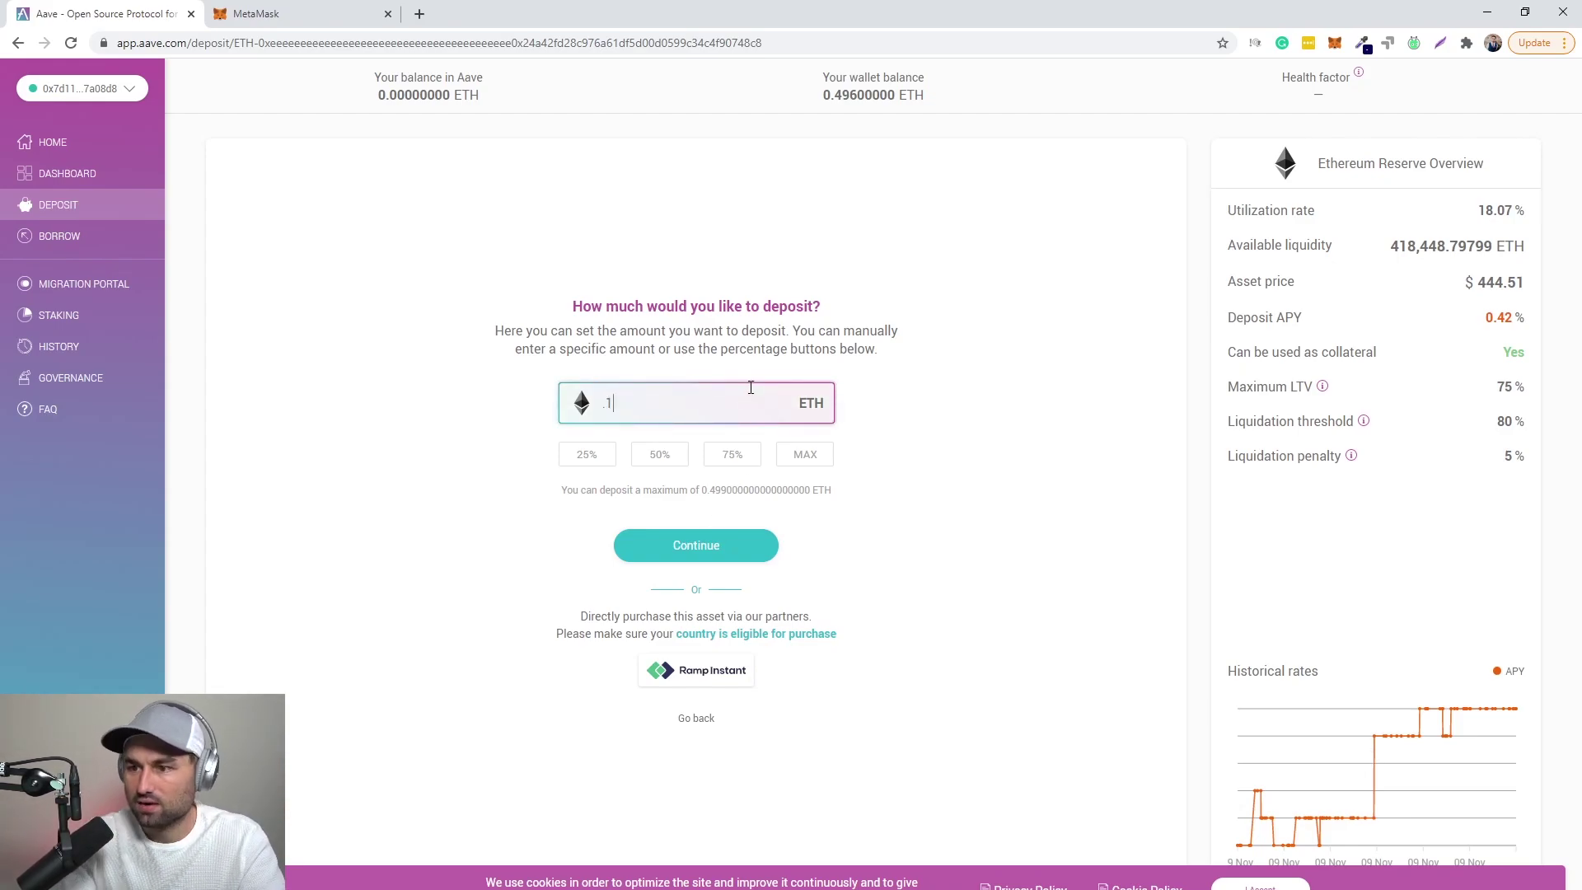
pyautogui.click(595, 457)
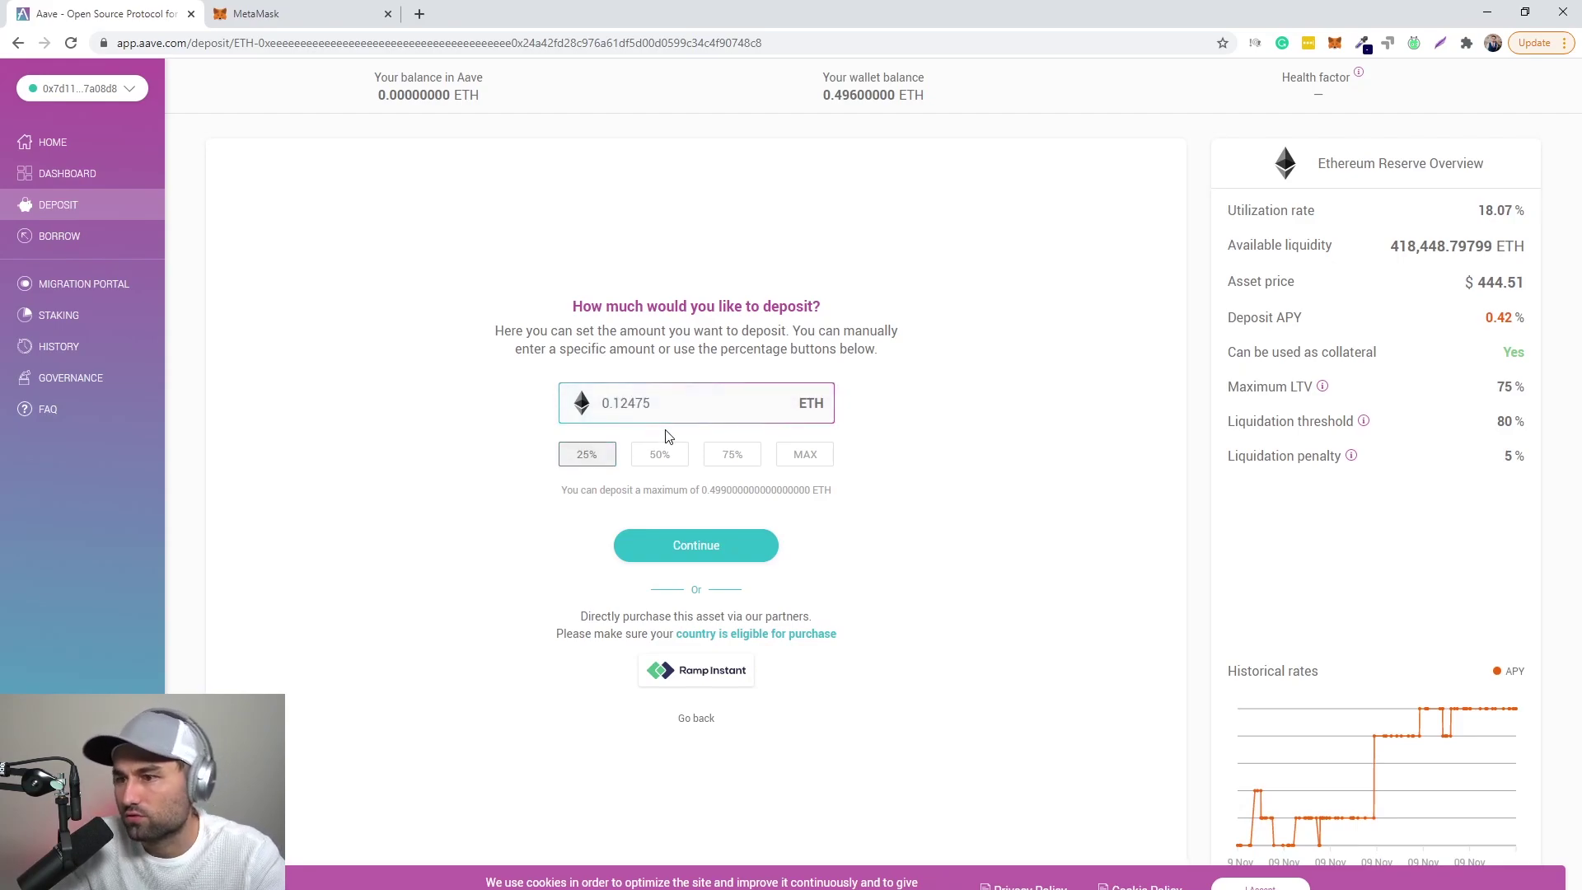
pyautogui.click(737, 541)
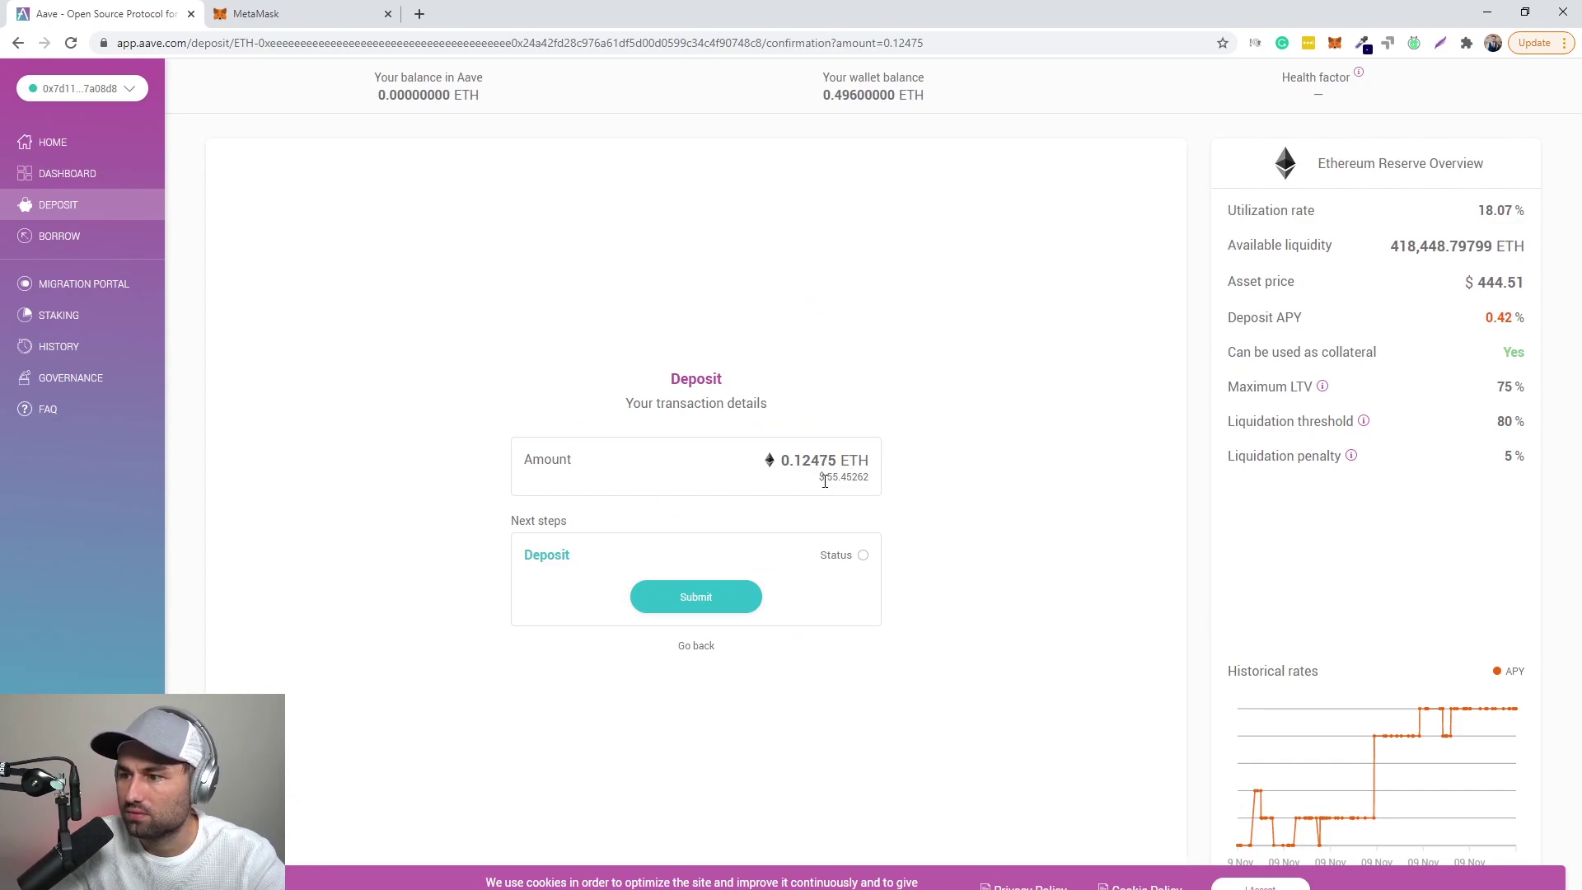
pyautogui.moveTo(826, 478); pyautogui.dragTo(844, 482)
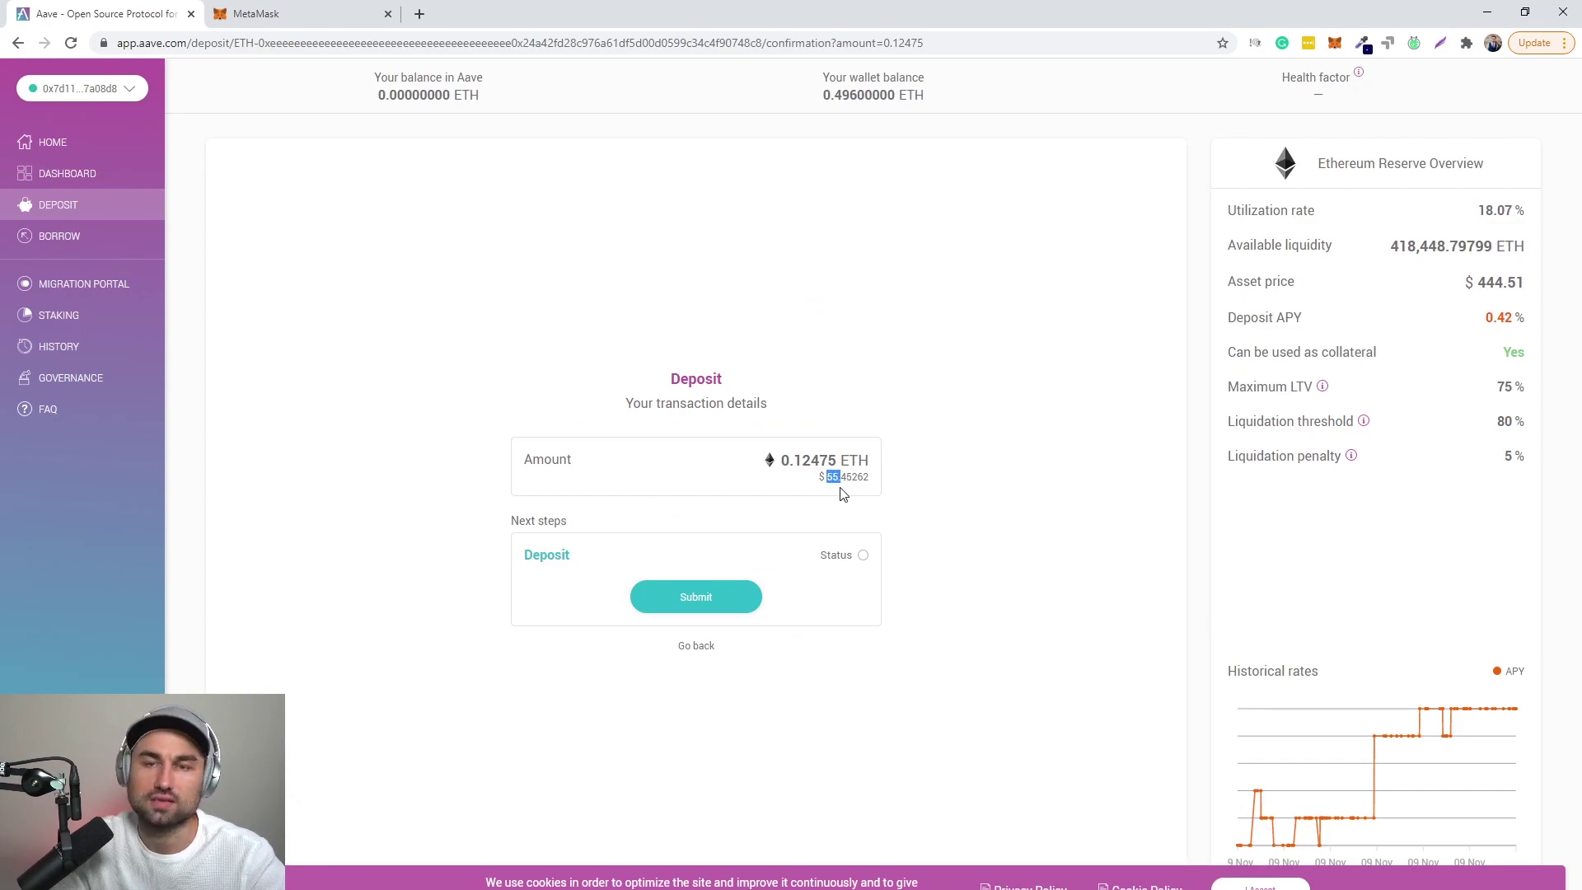
pyautogui.click(716, 603)
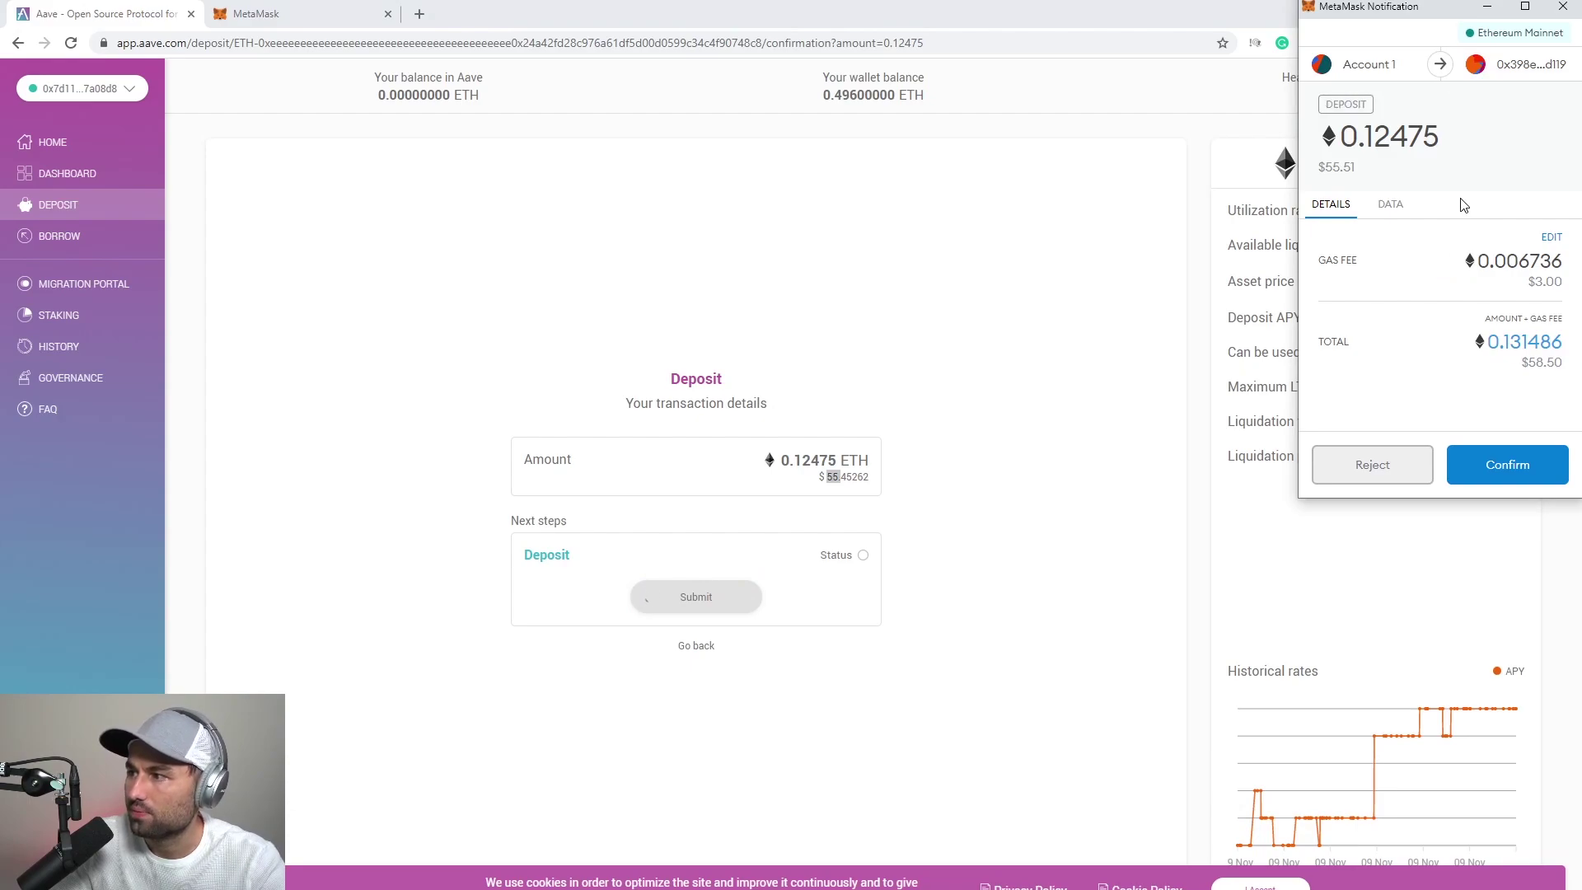
# Step: Compare Slow, Average, Fast and Advanced gas options, then save Fast at 0.007544 ETH fee
pyautogui.click(1553, 239)
pyautogui.click(1537, 207)
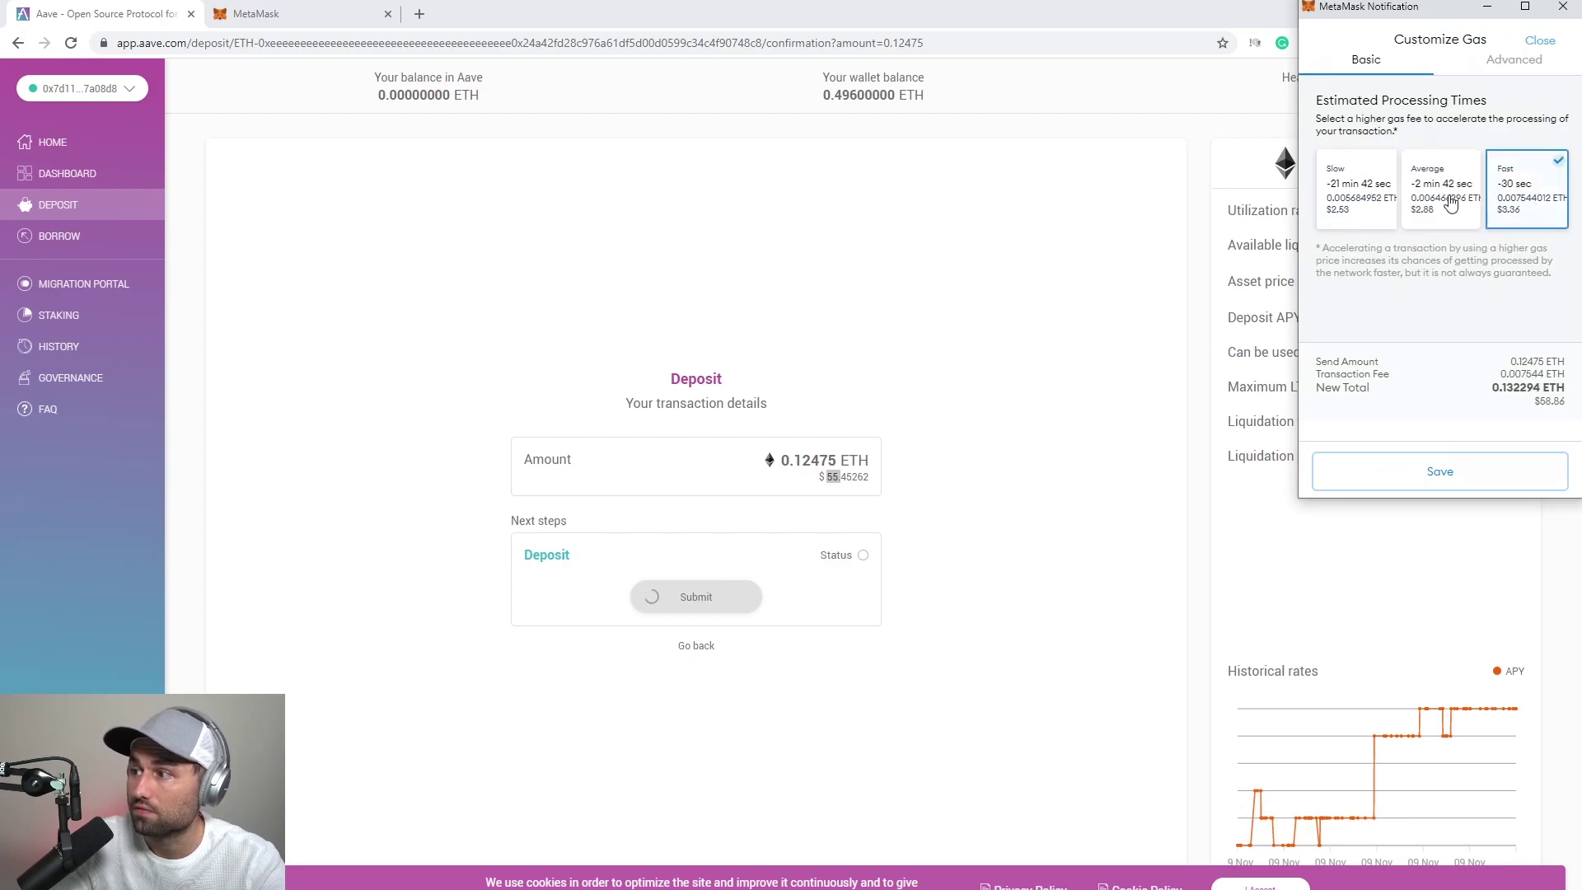
pyautogui.click(1449, 202)
pyautogui.click(1337, 188)
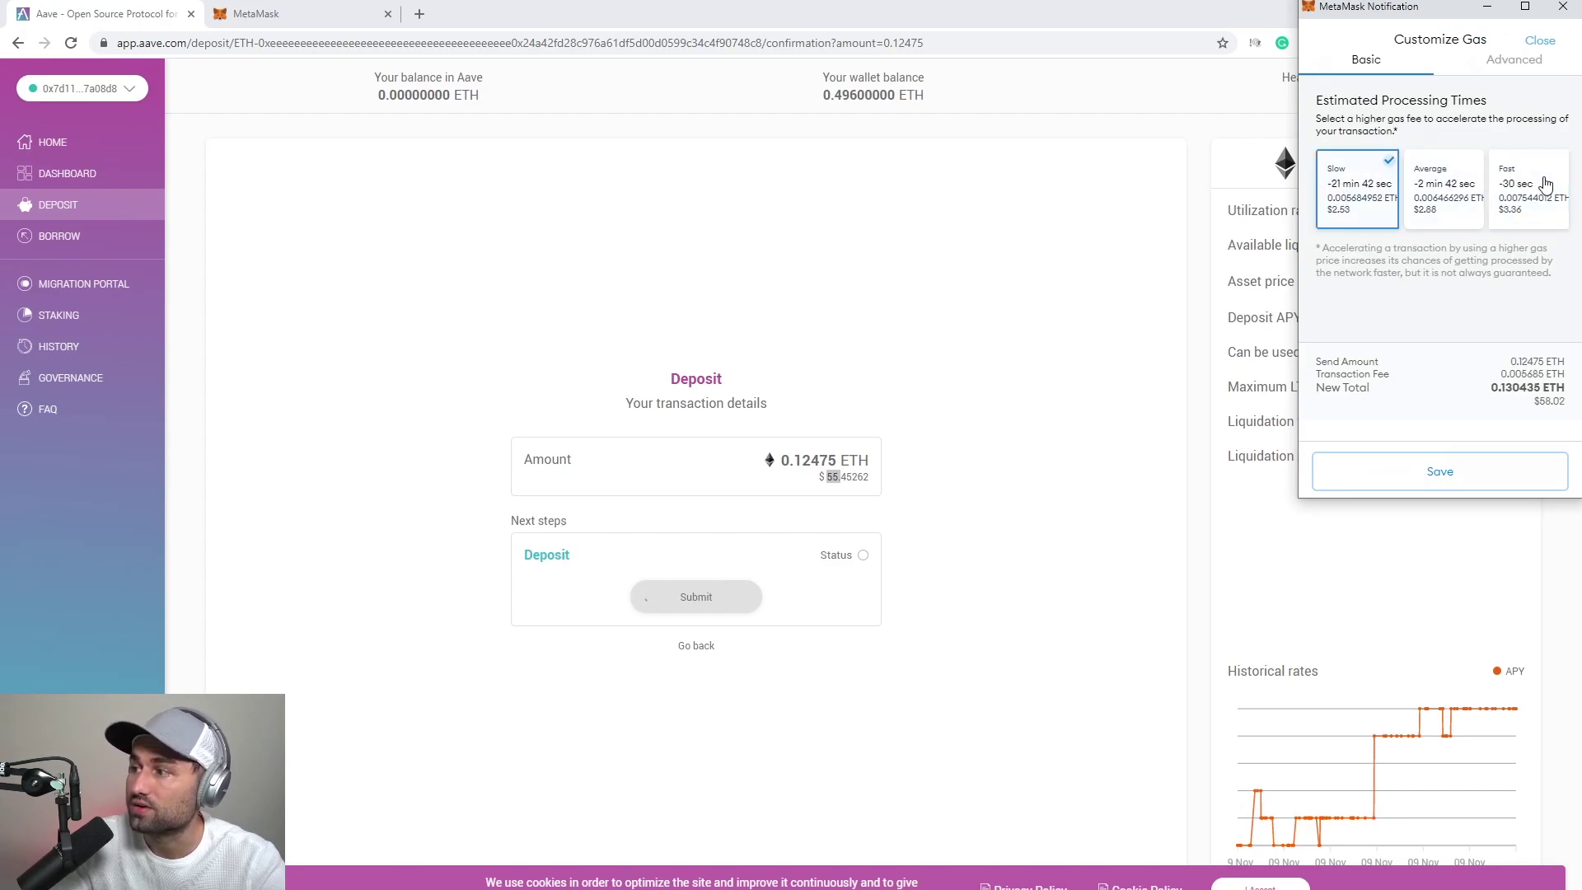
pyautogui.click(1535, 64)
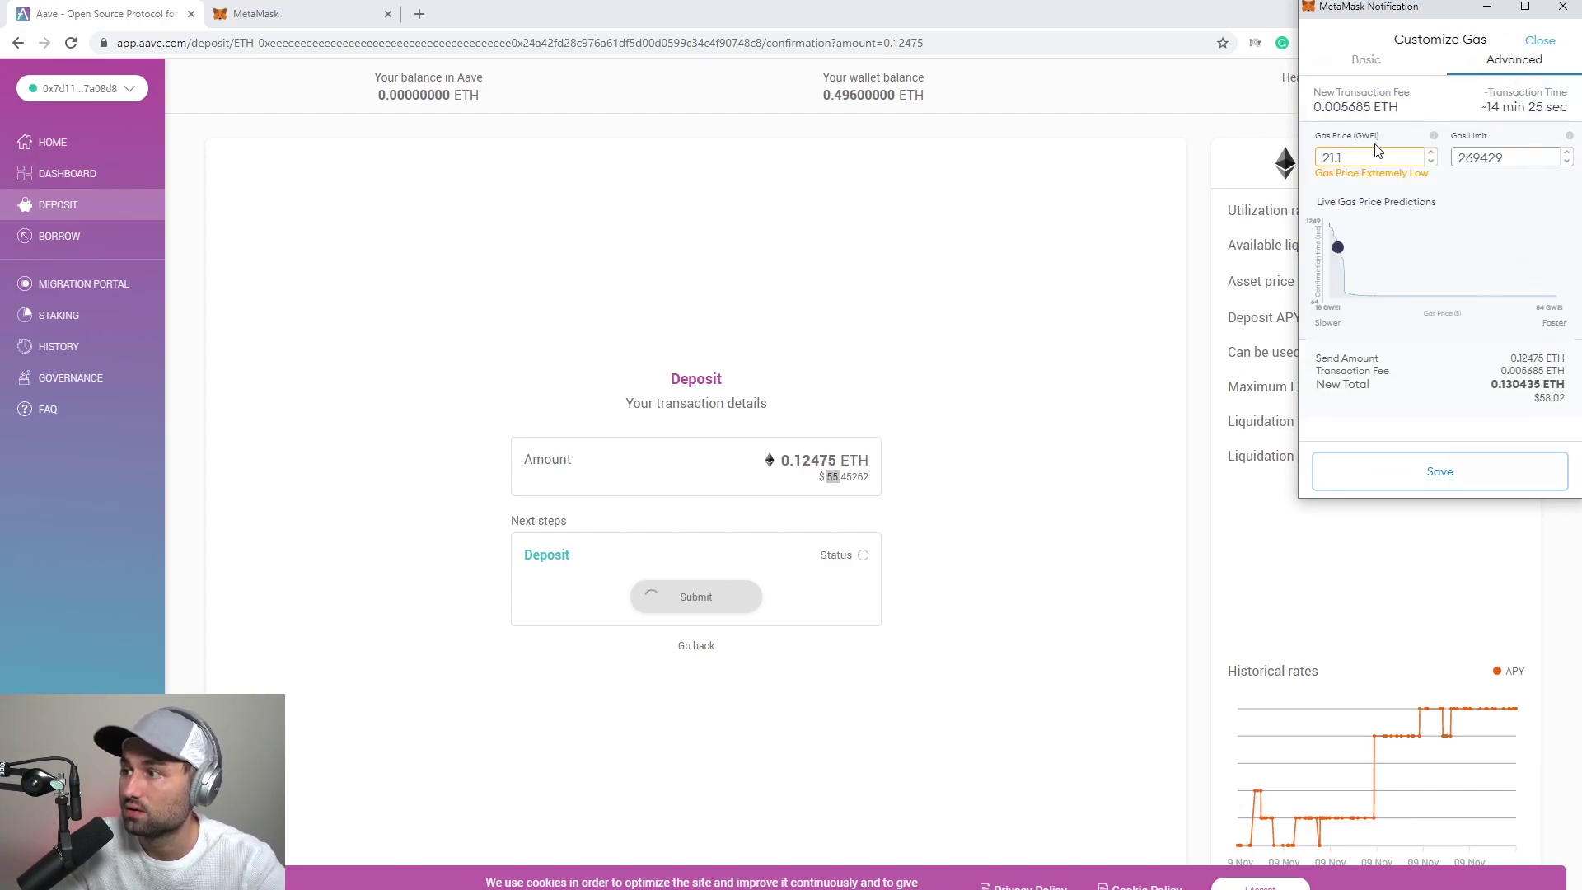
pyautogui.click(1367, 70)
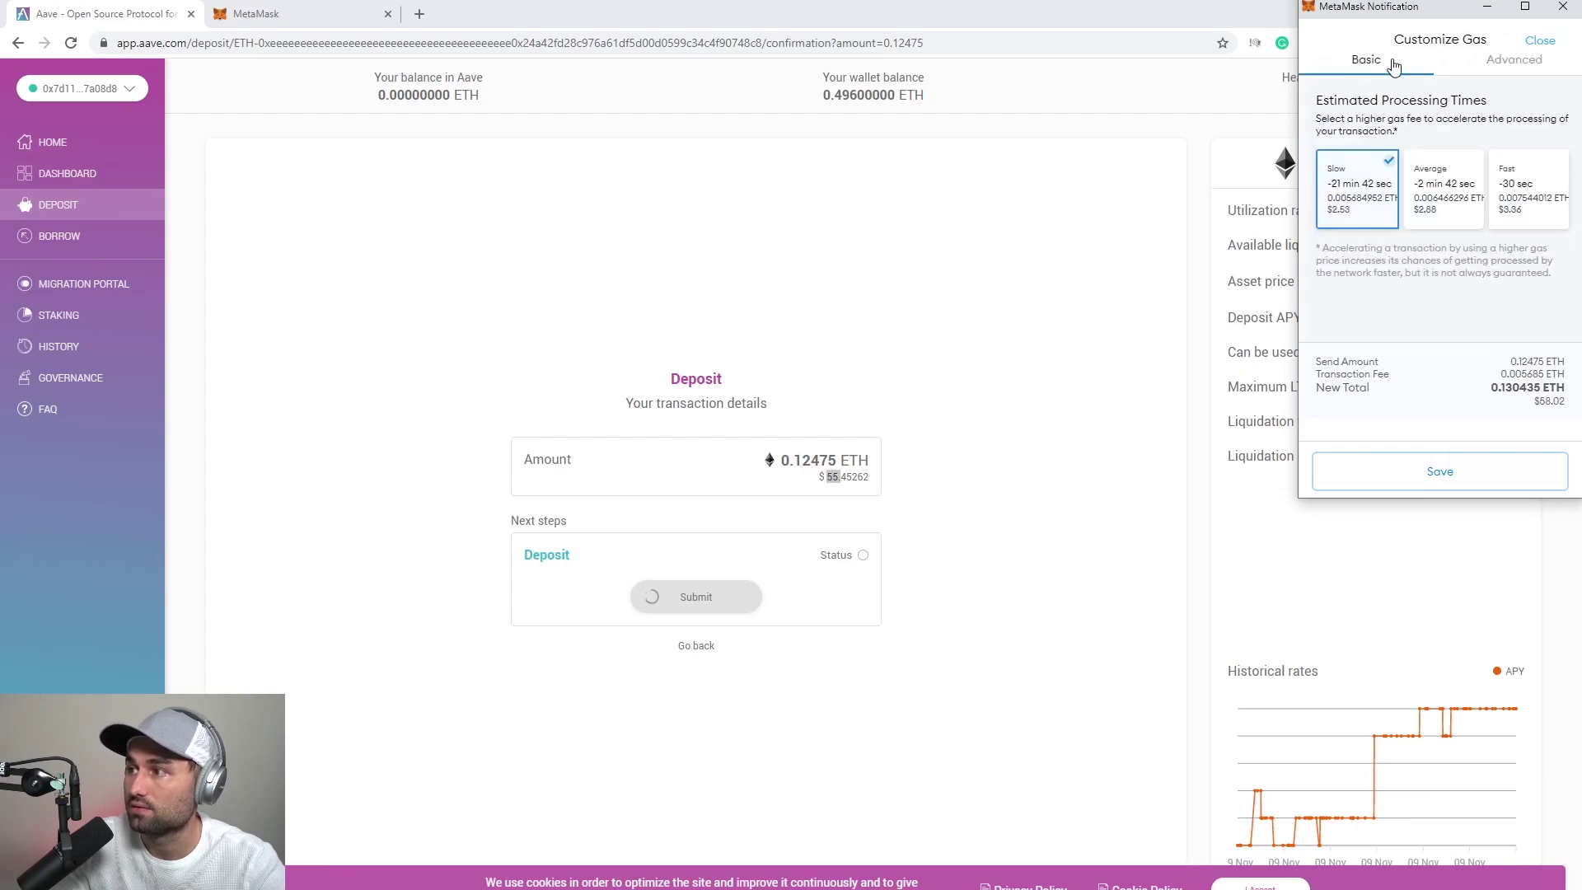
pyautogui.click(1513, 198)
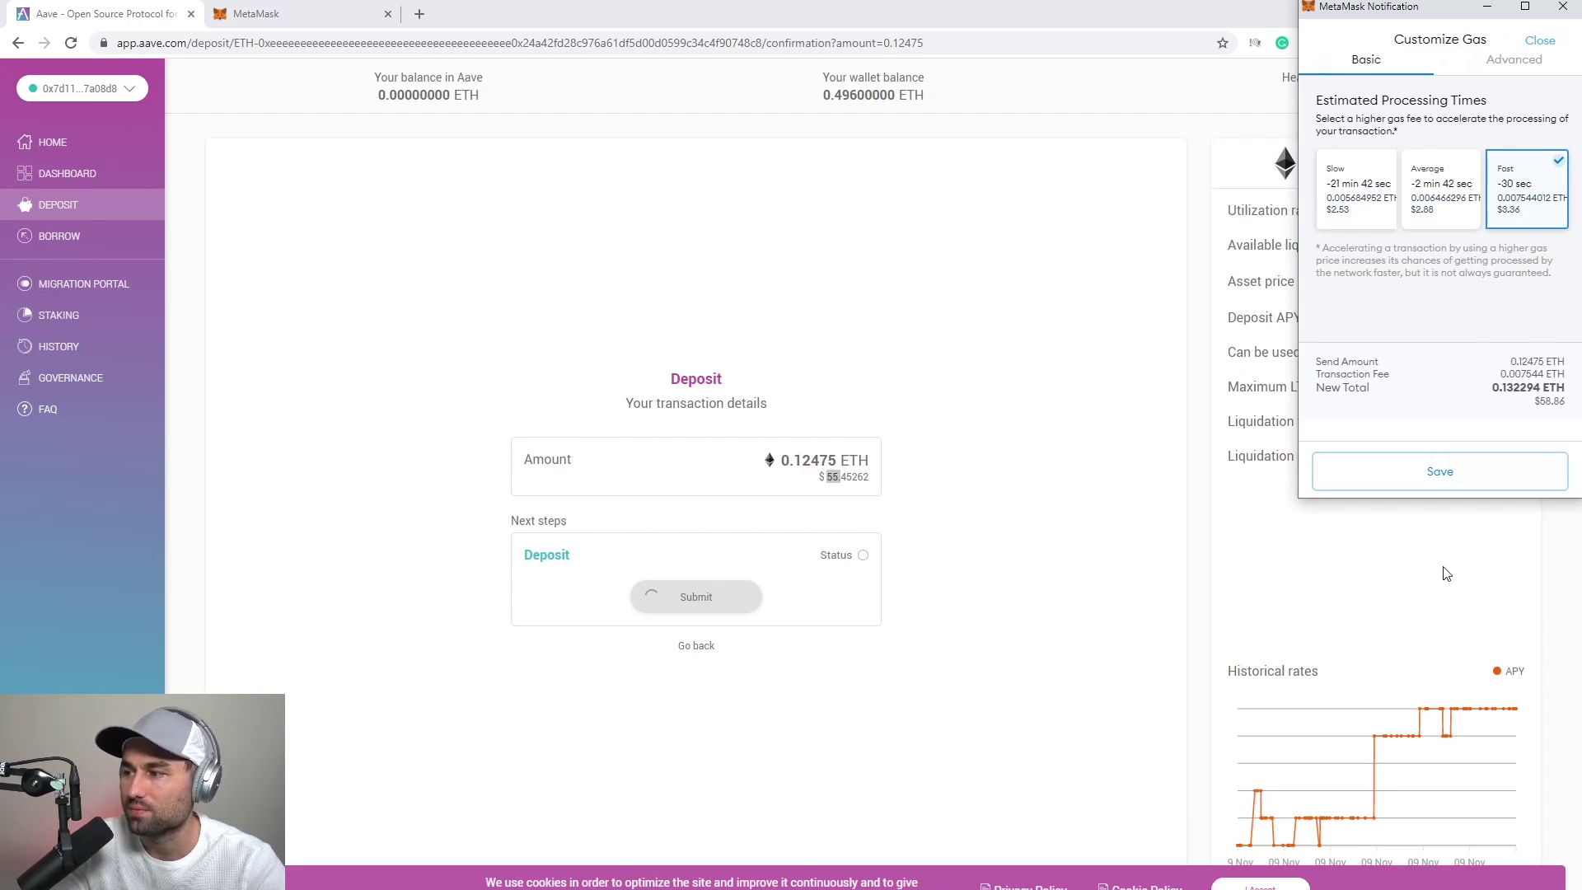
pyautogui.click(1460, 483)
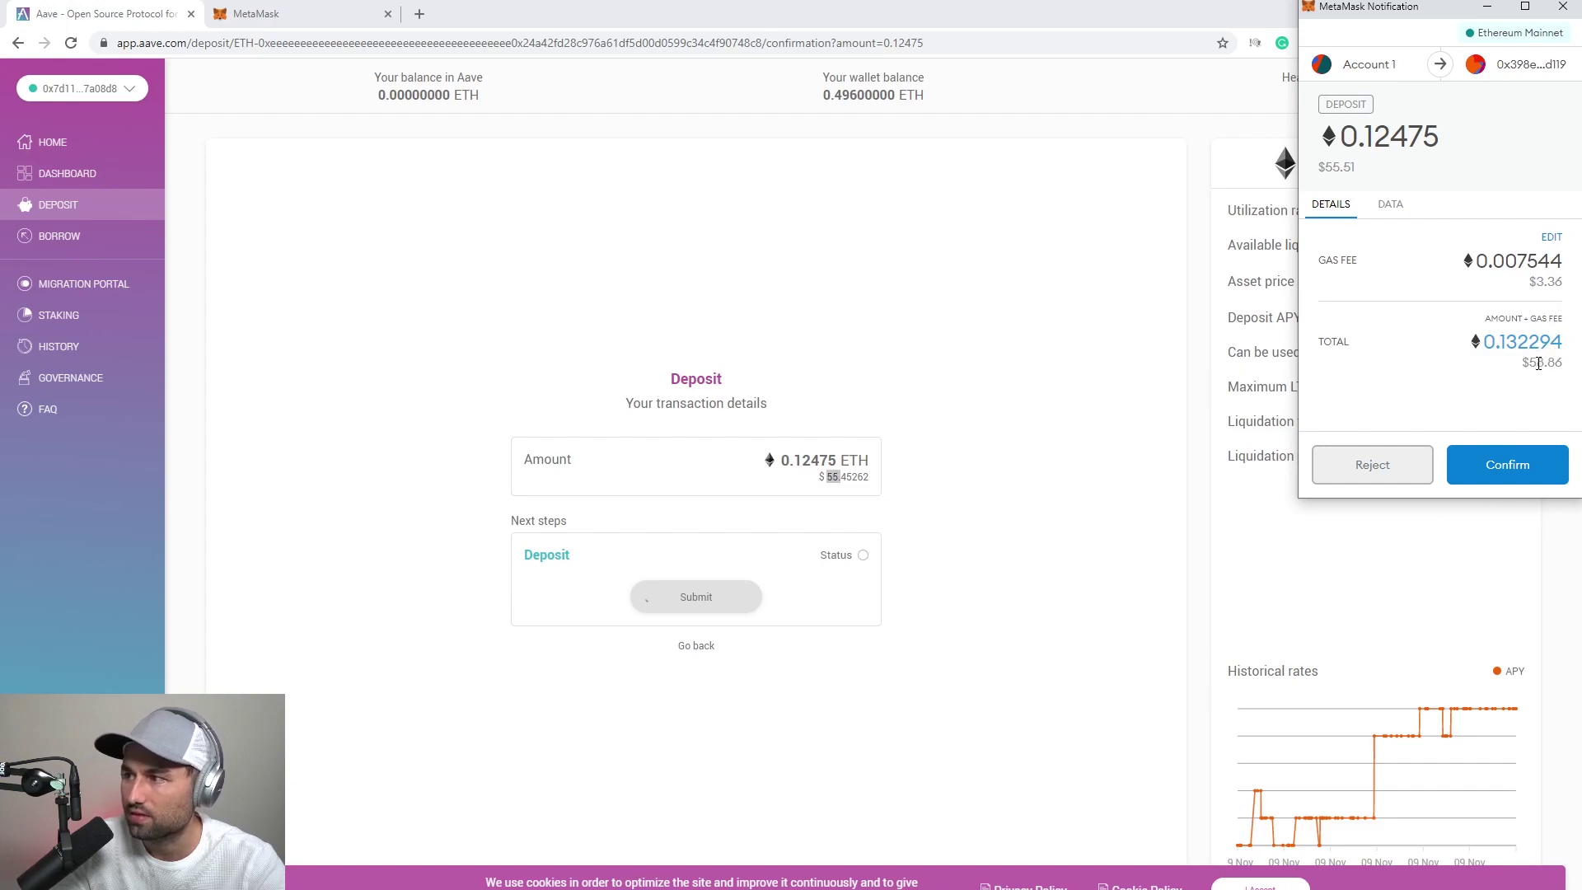
# Step: Confirm the 0.12475 ETH deposit in MetaMask and open the Aave deposits dashboard
pyautogui.click(1534, 459)
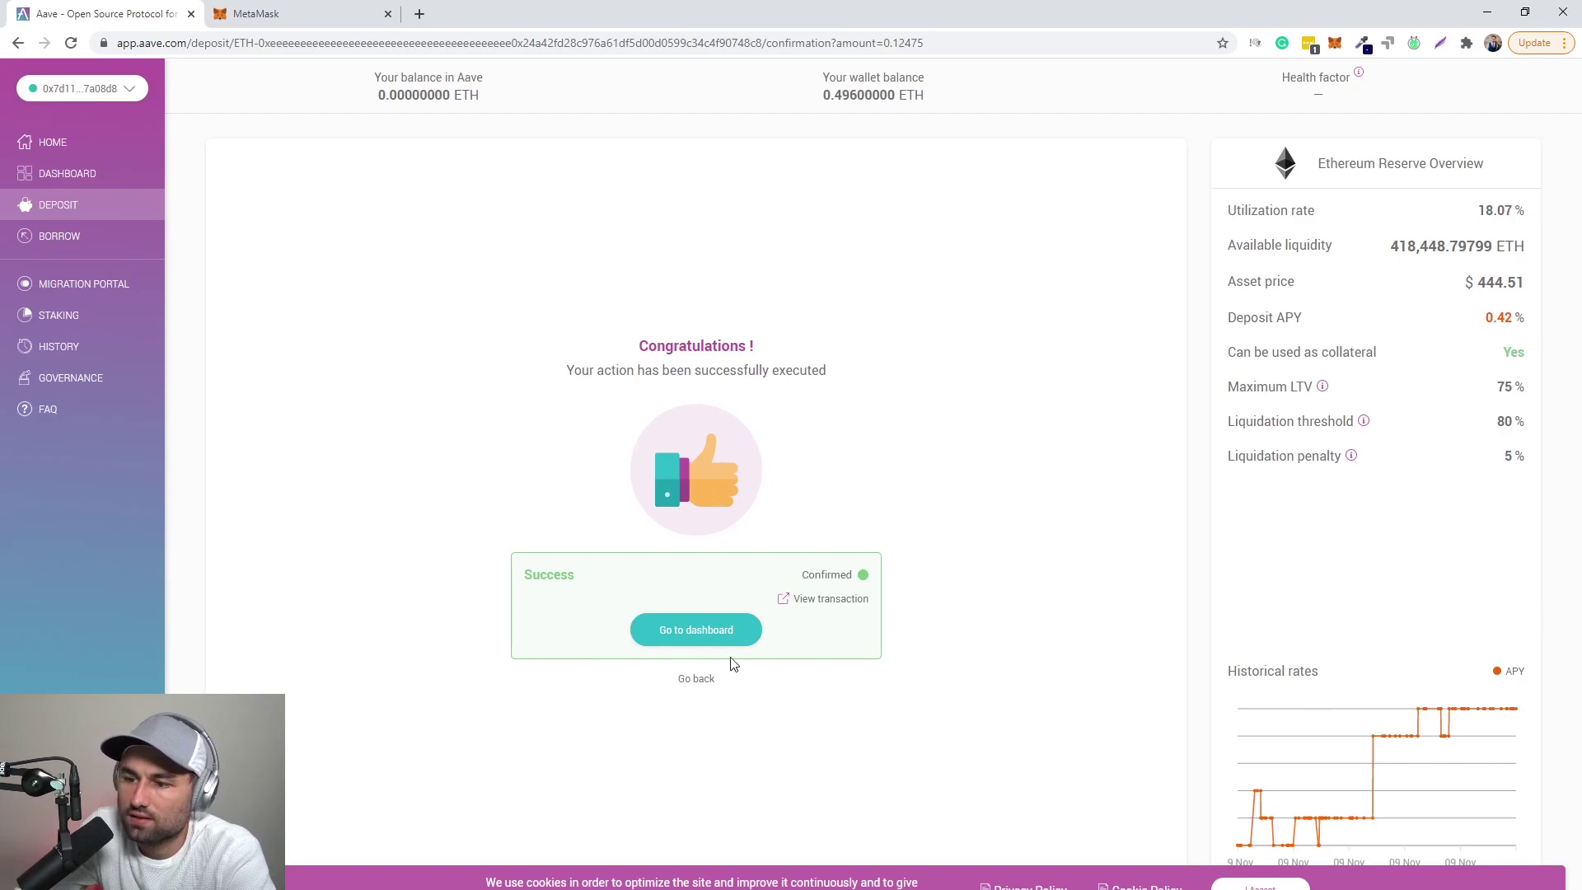
pyautogui.click(754, 630)
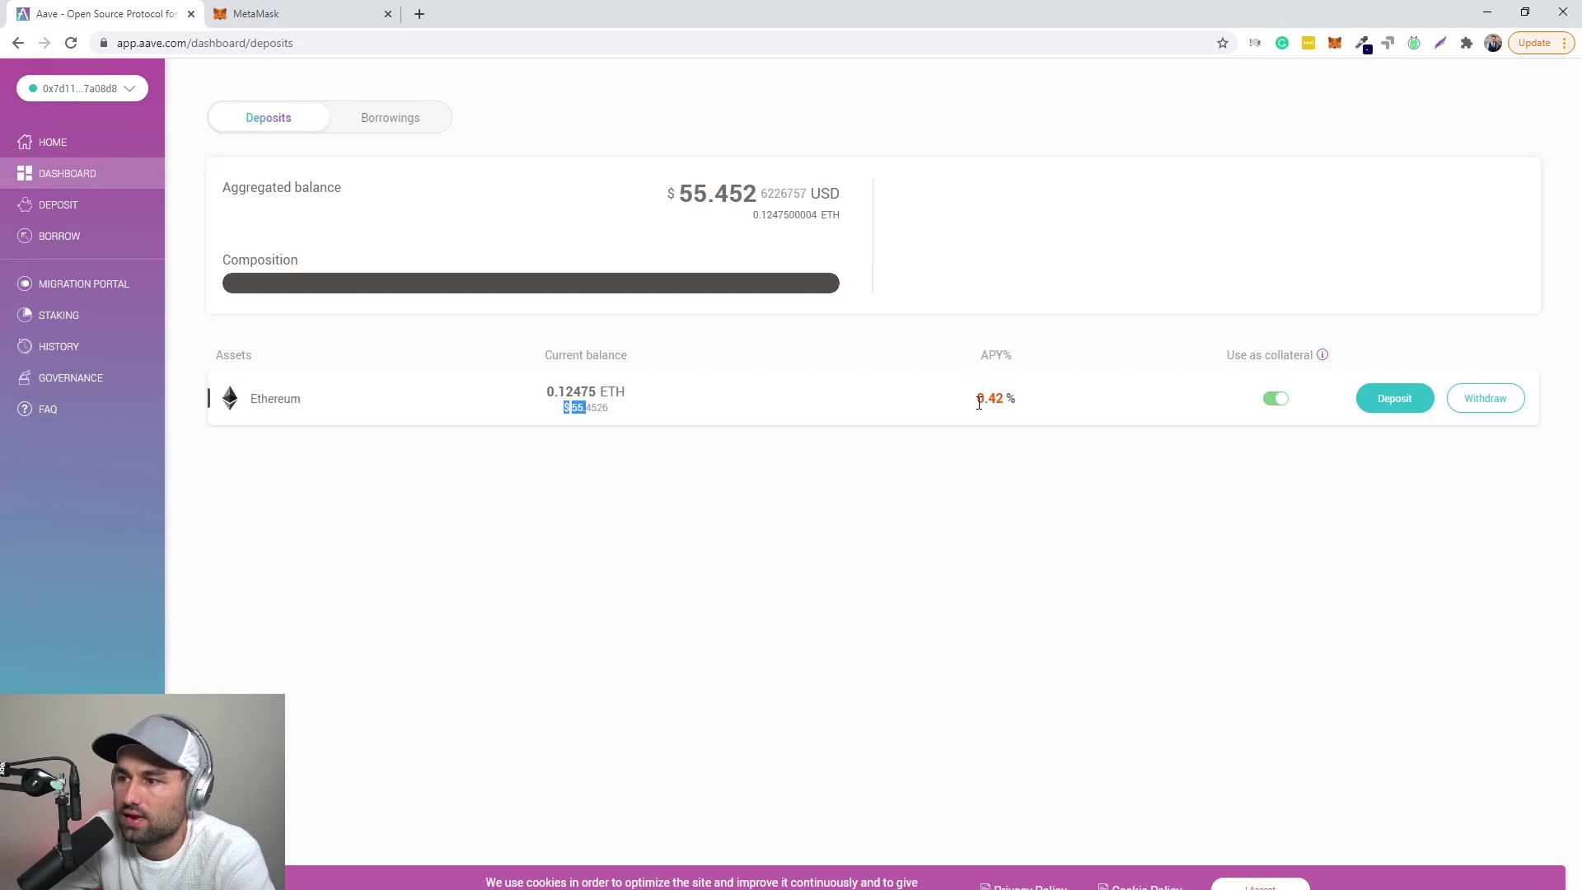
# Step: Inspect the Ethereum deposit row's 0.42% APY, then open the Deposit asset list
pyautogui.tripleClick(1015, 388)
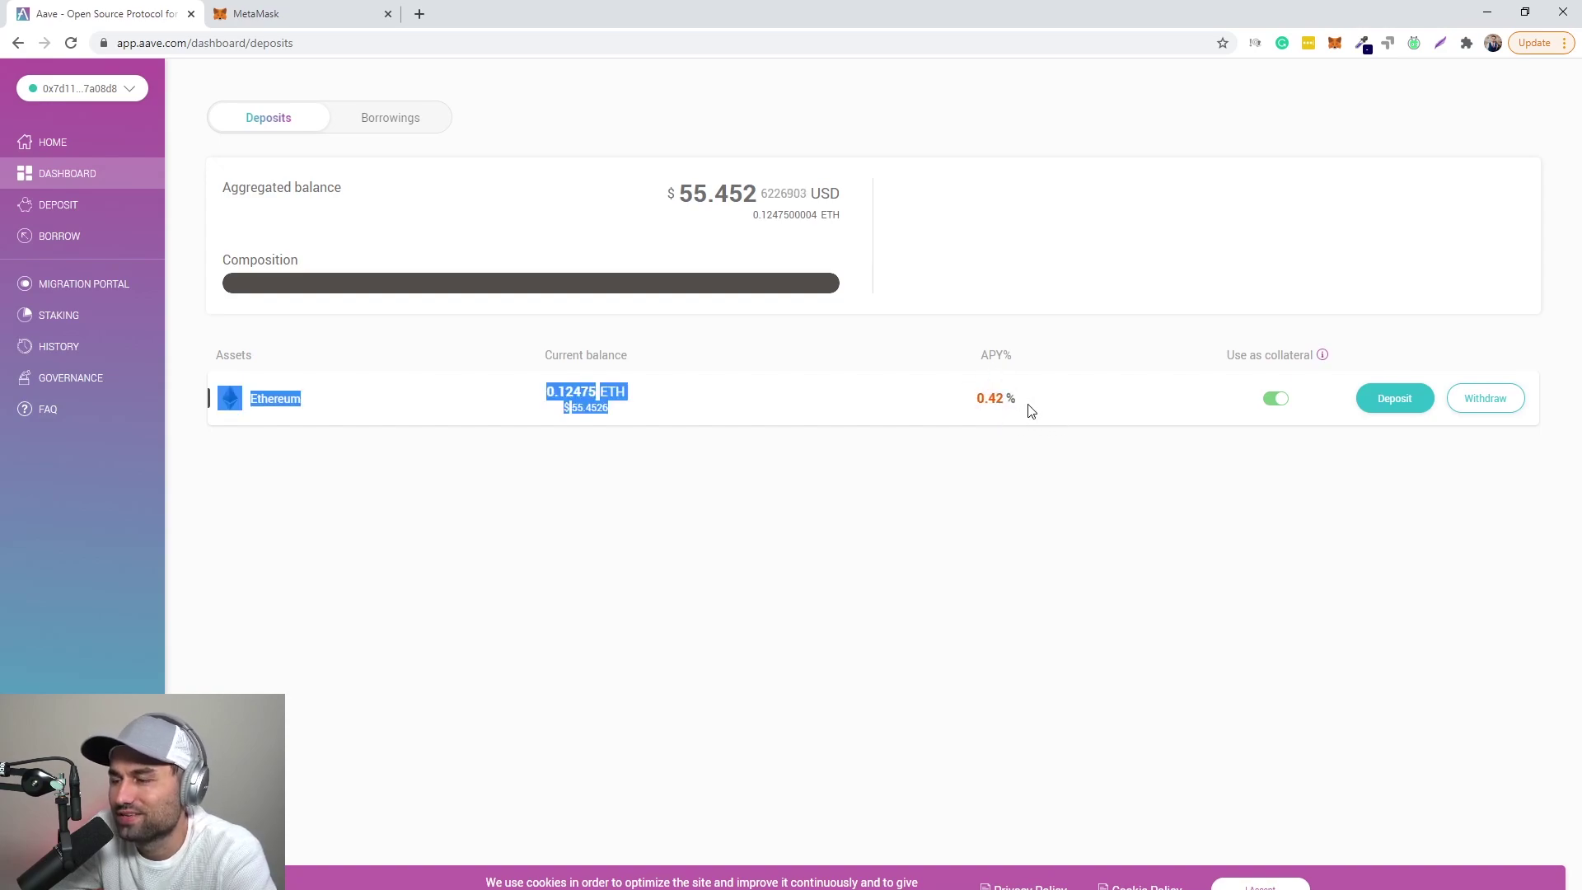
pyautogui.moveTo(1038, 397); pyautogui.dragTo(1004, 398)
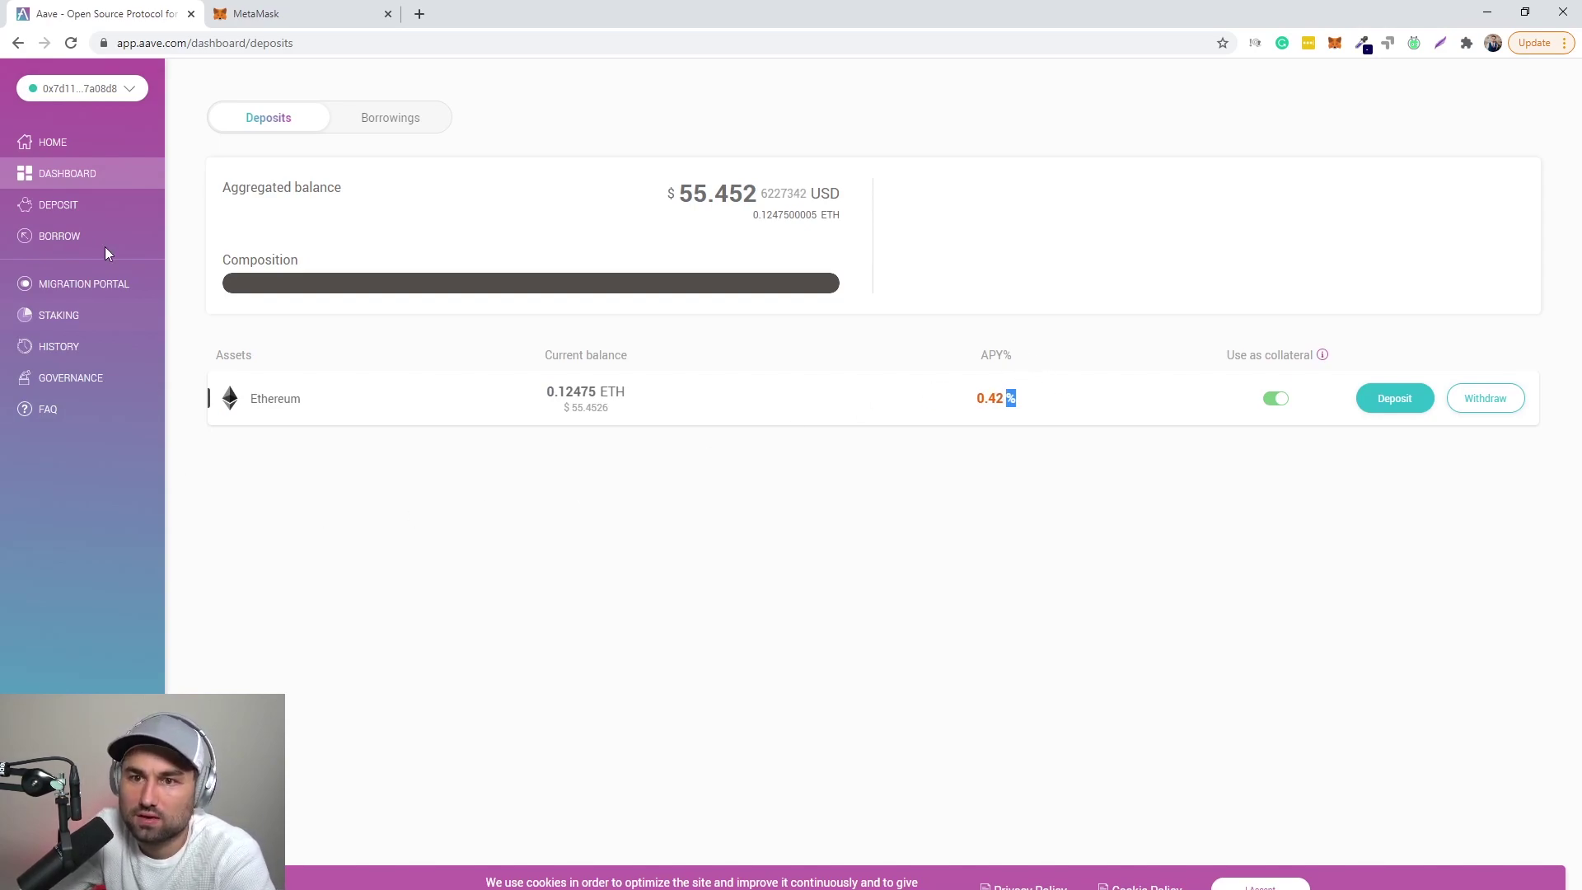
pyautogui.click(90, 207)
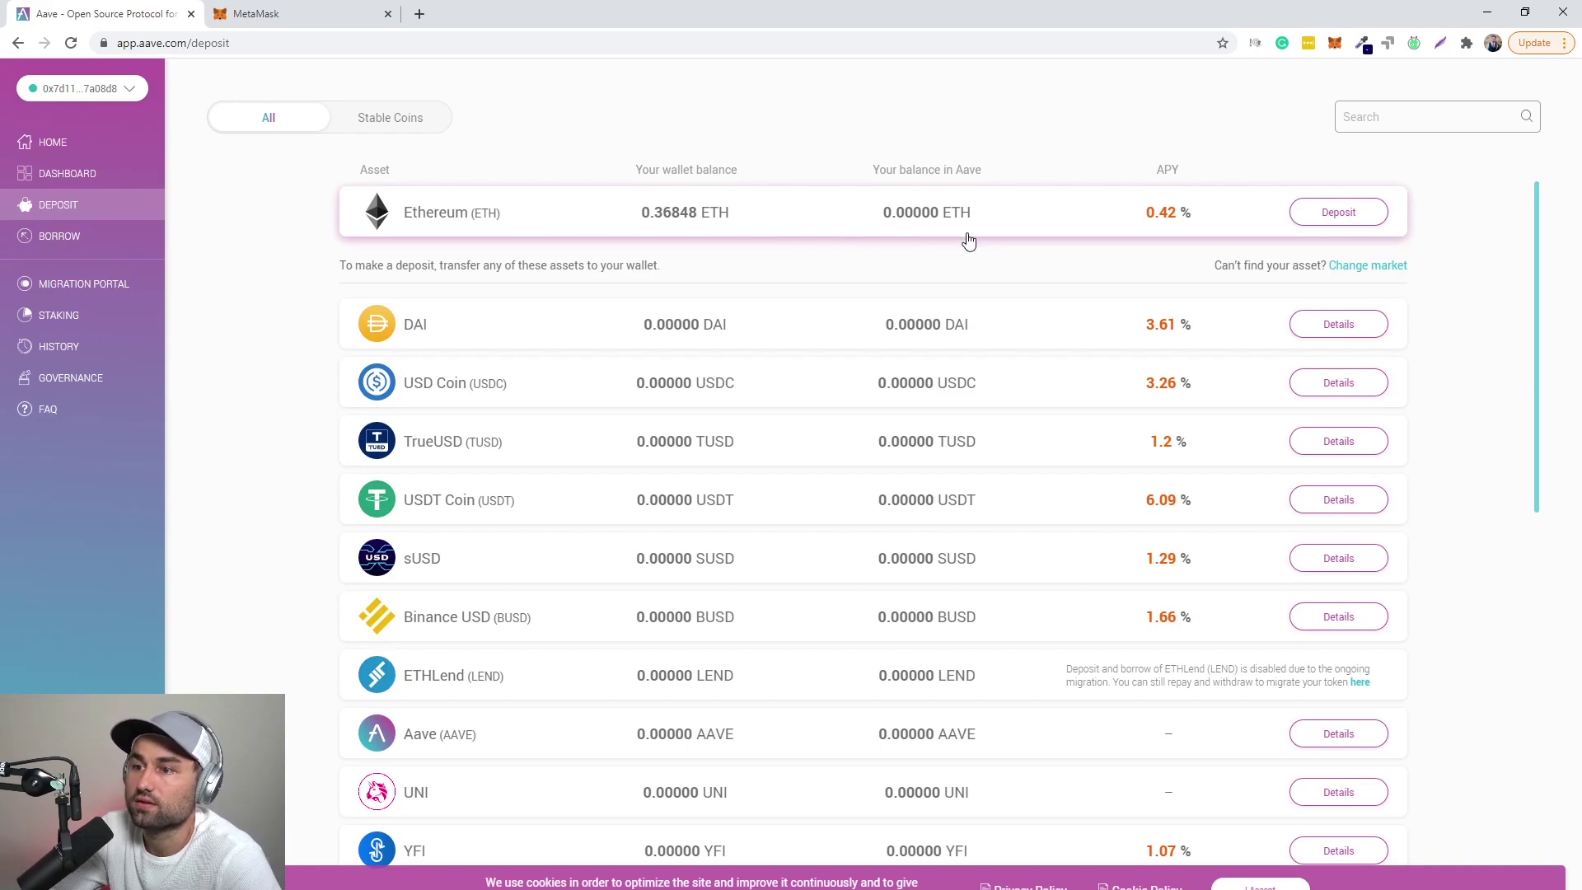
pyautogui.click(128, 233)
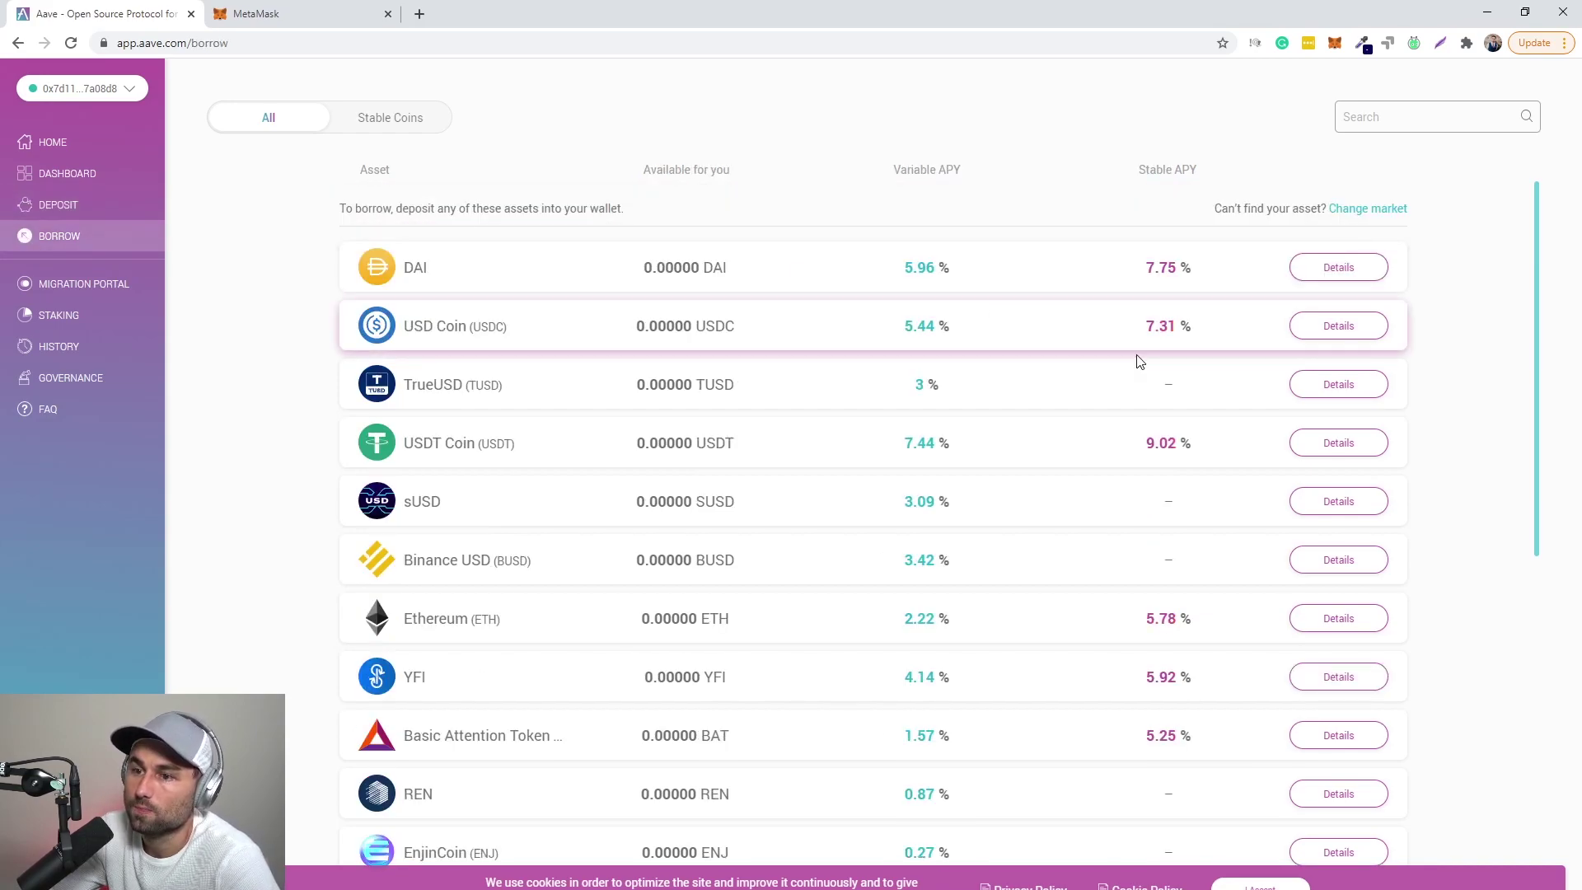
pyautogui.scroll(-7, 824, 494)
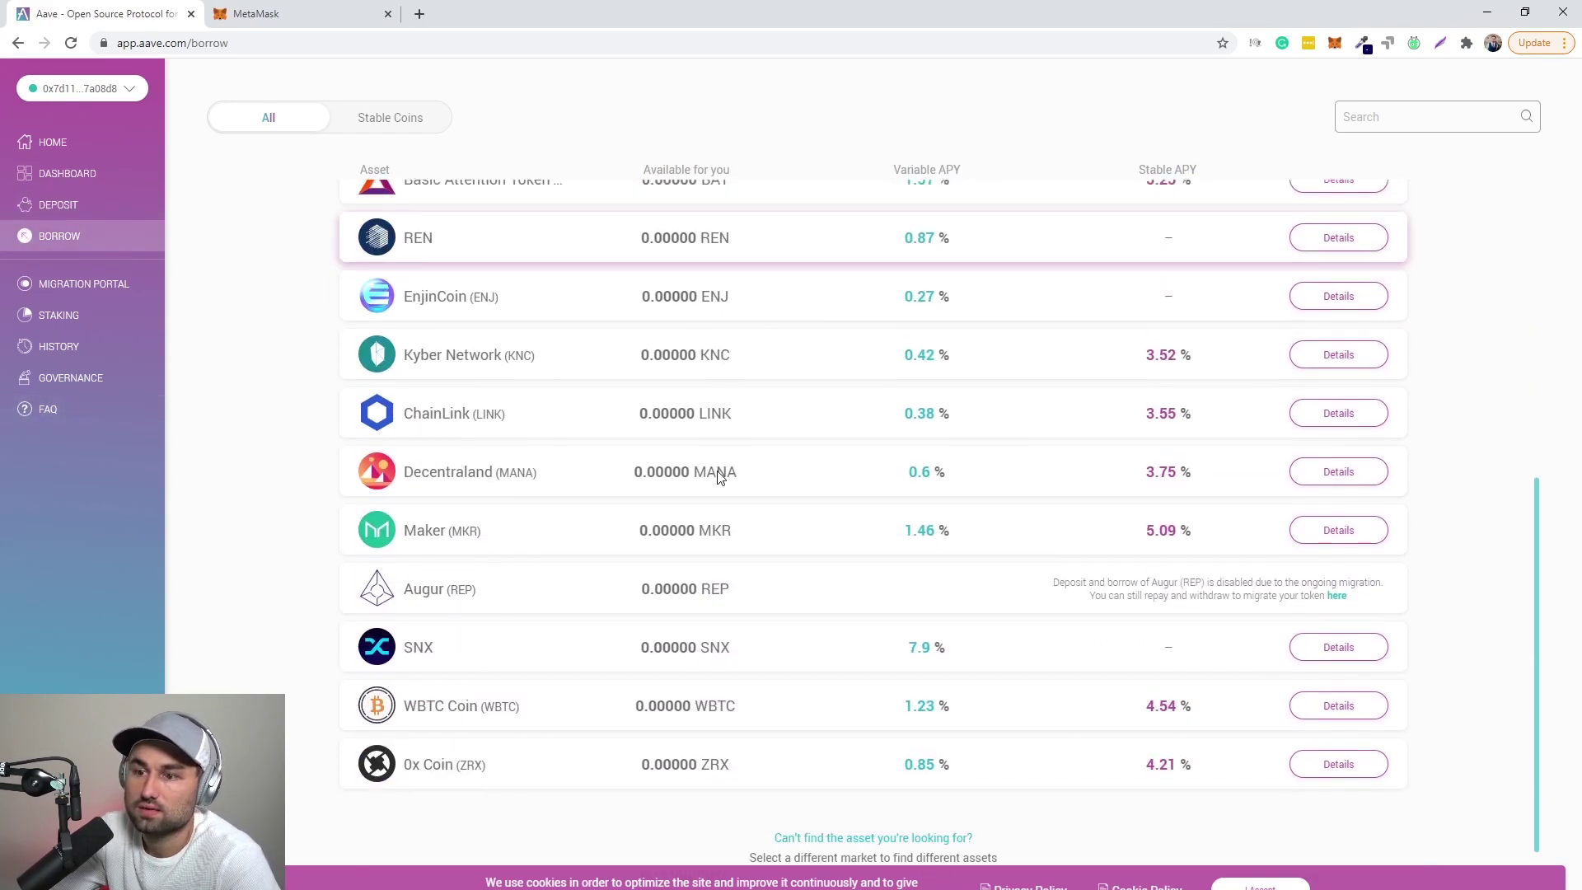
pyautogui.scroll(7, 723, 475)
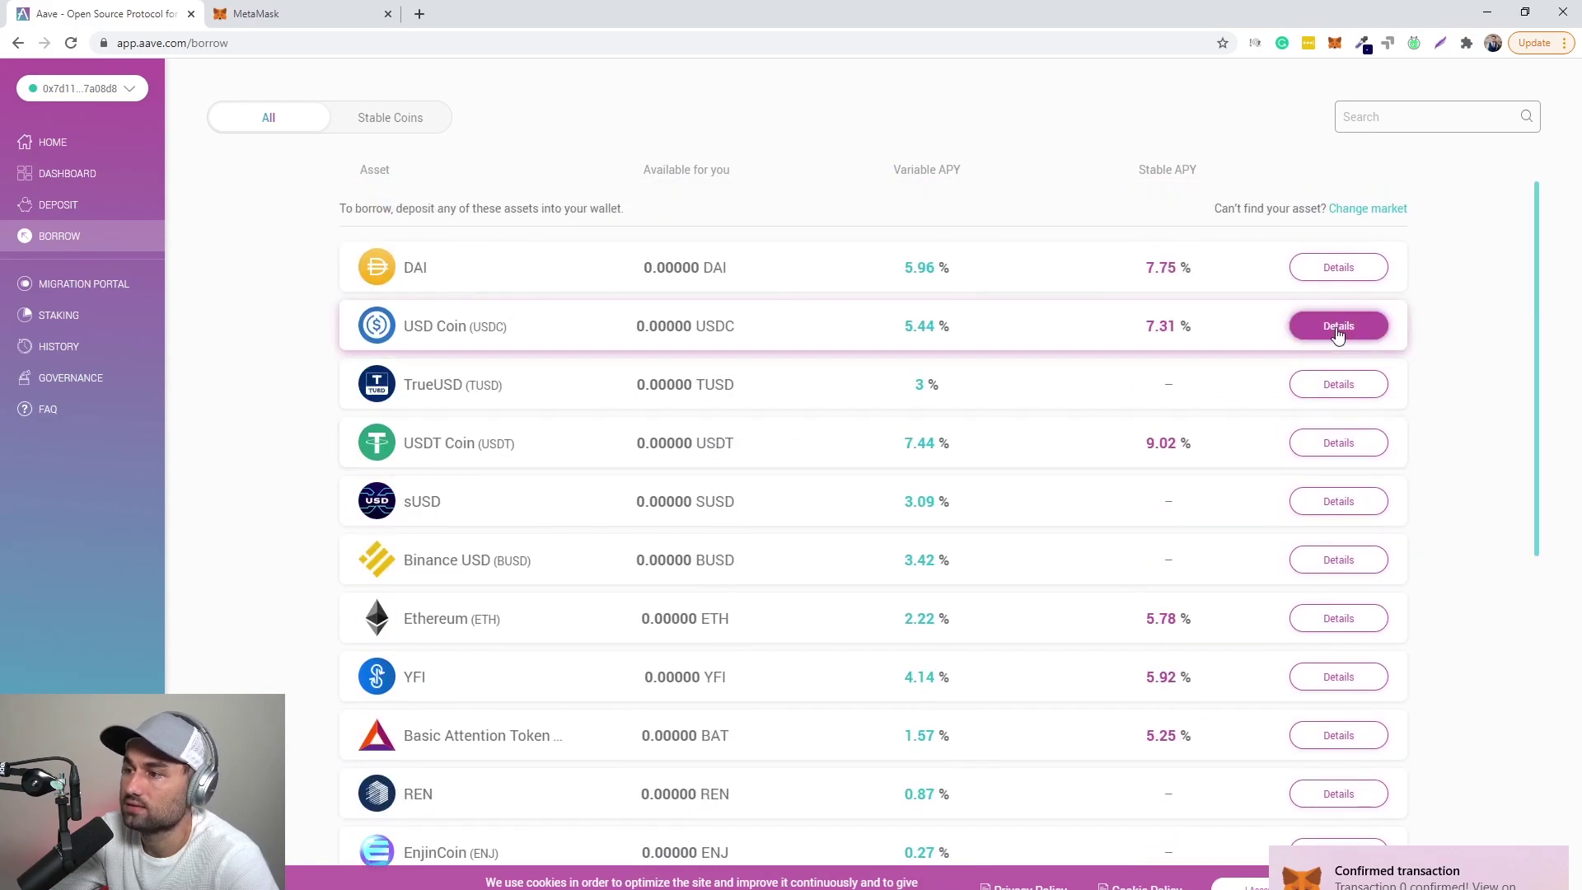
pyautogui.scroll(-1, 1216, 530)
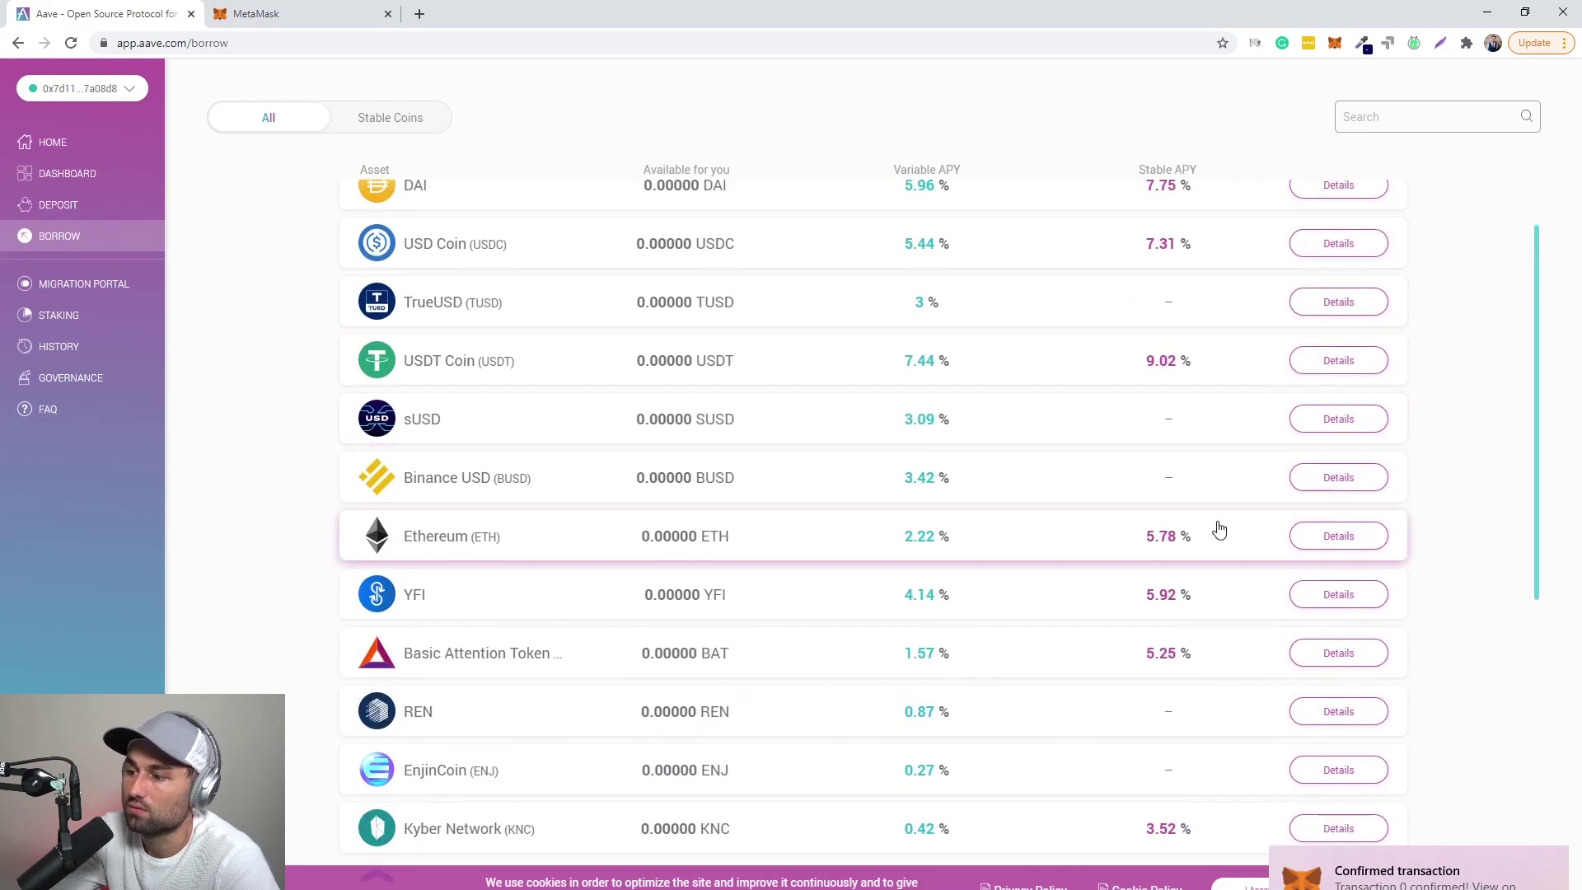
pyautogui.scroll(-5, 1220, 530)
pyautogui.scroll(6, 1219, 530)
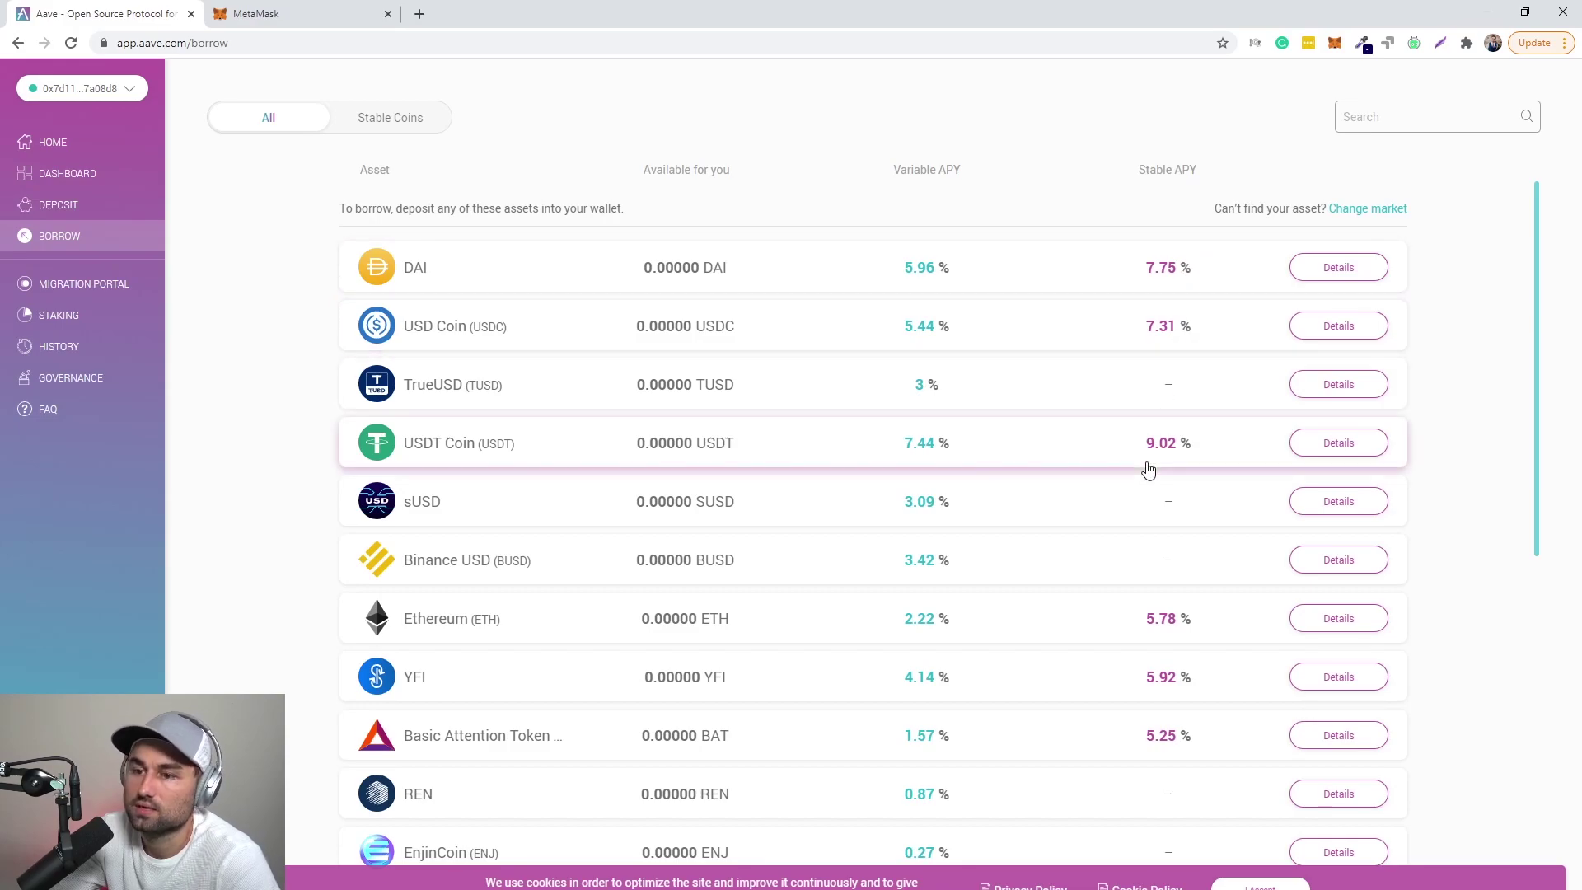
# Step: Open the DAI borrow form and try the 25%, 50%, 75% and MAX amount buttons
pyautogui.click(1306, 212)
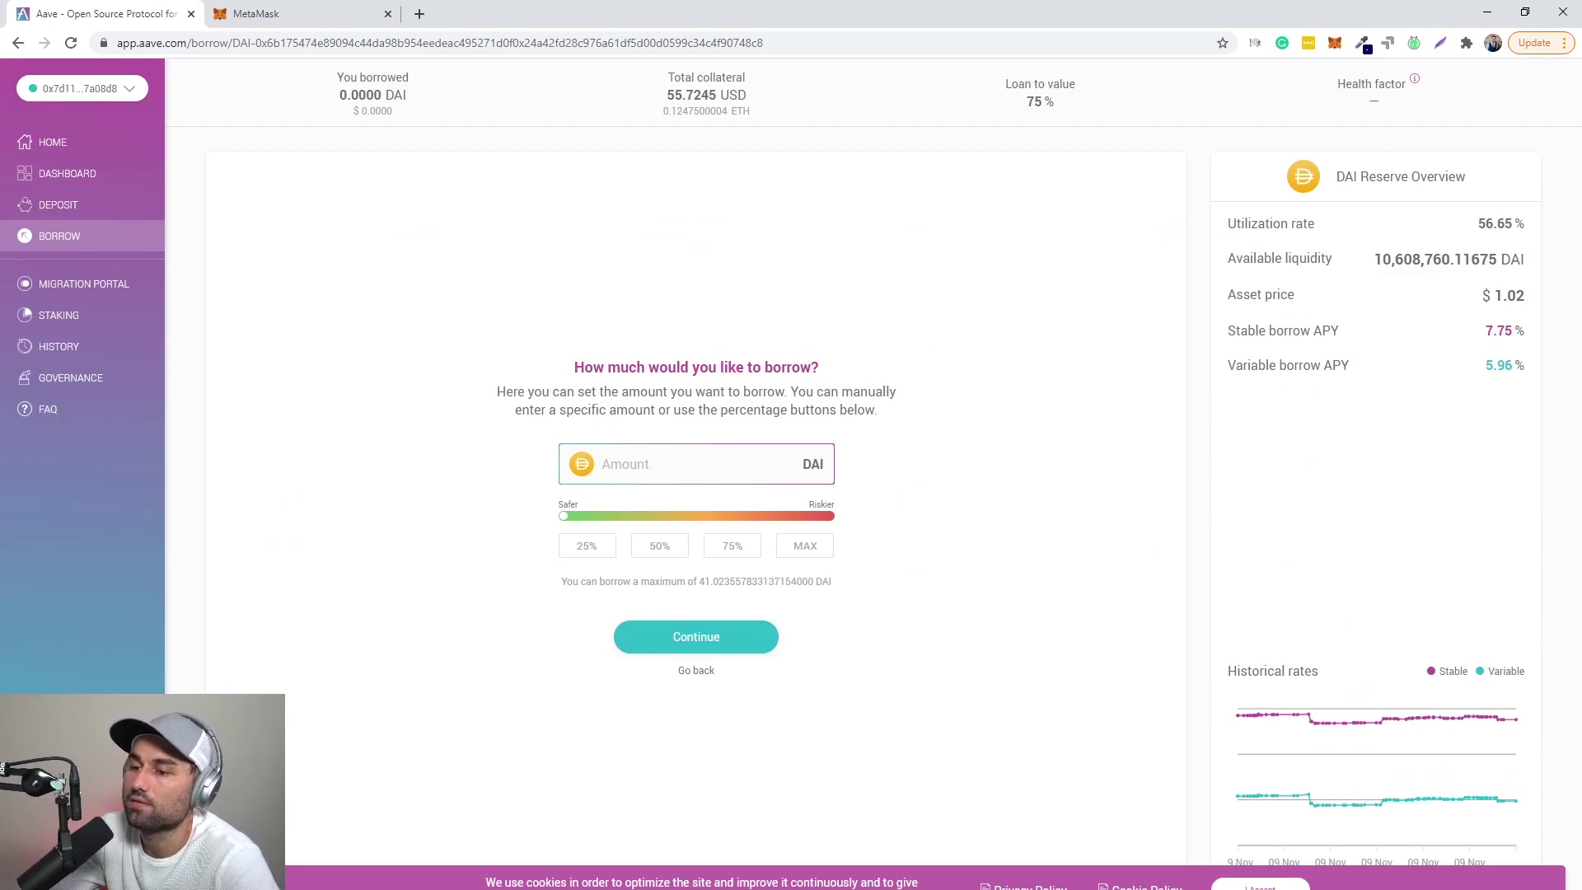
pyautogui.click(573, 552)
pyautogui.click(659, 550)
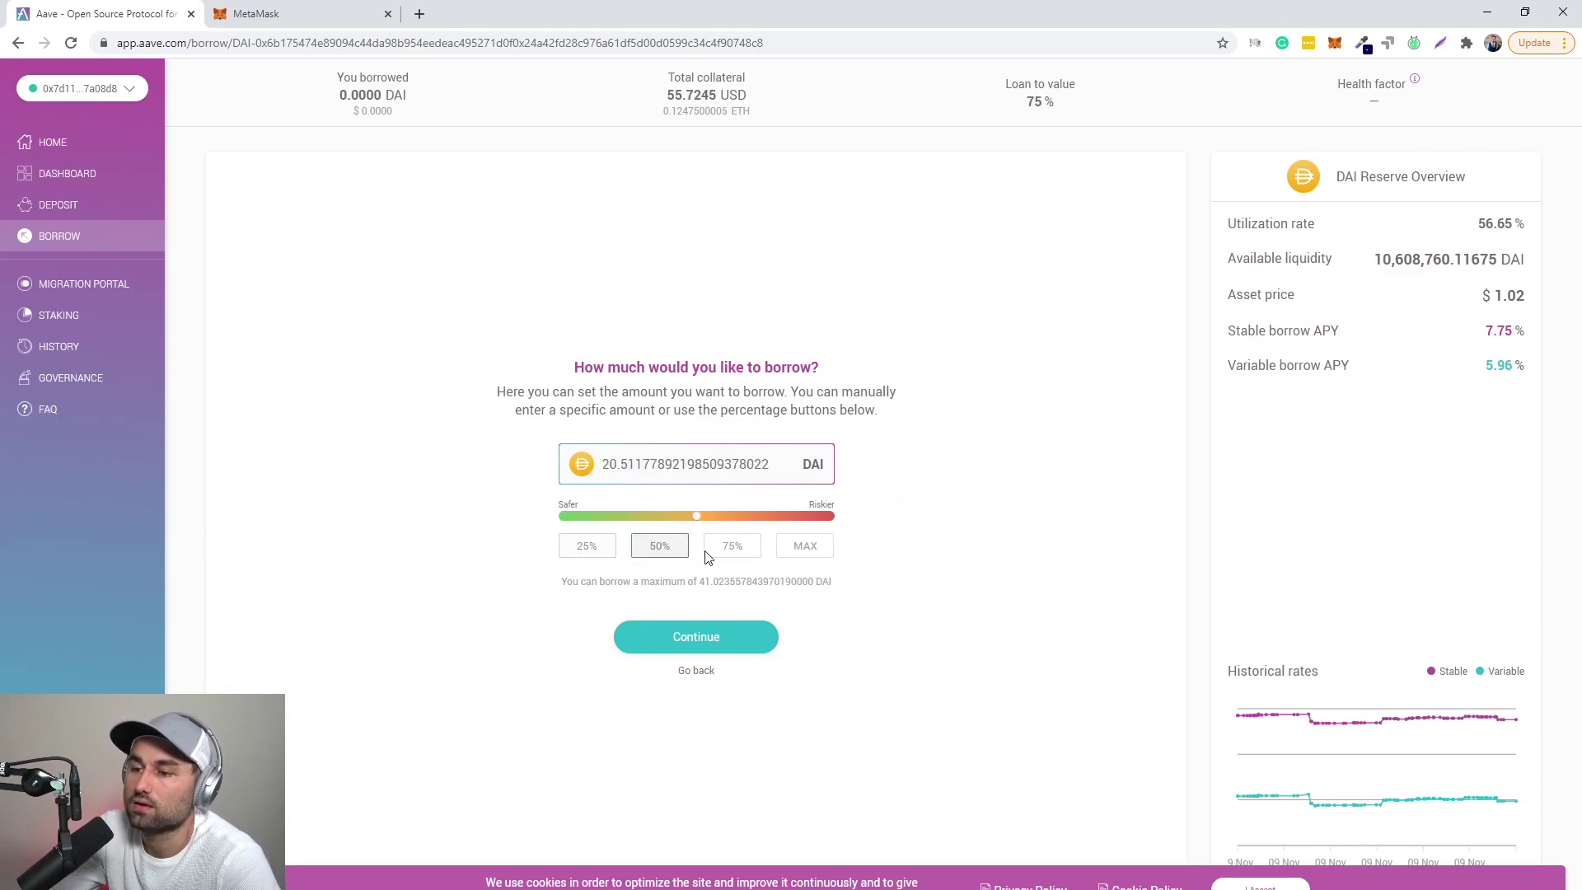
pyautogui.click(755, 549)
pyautogui.click(811, 549)
pyautogui.click(729, 550)
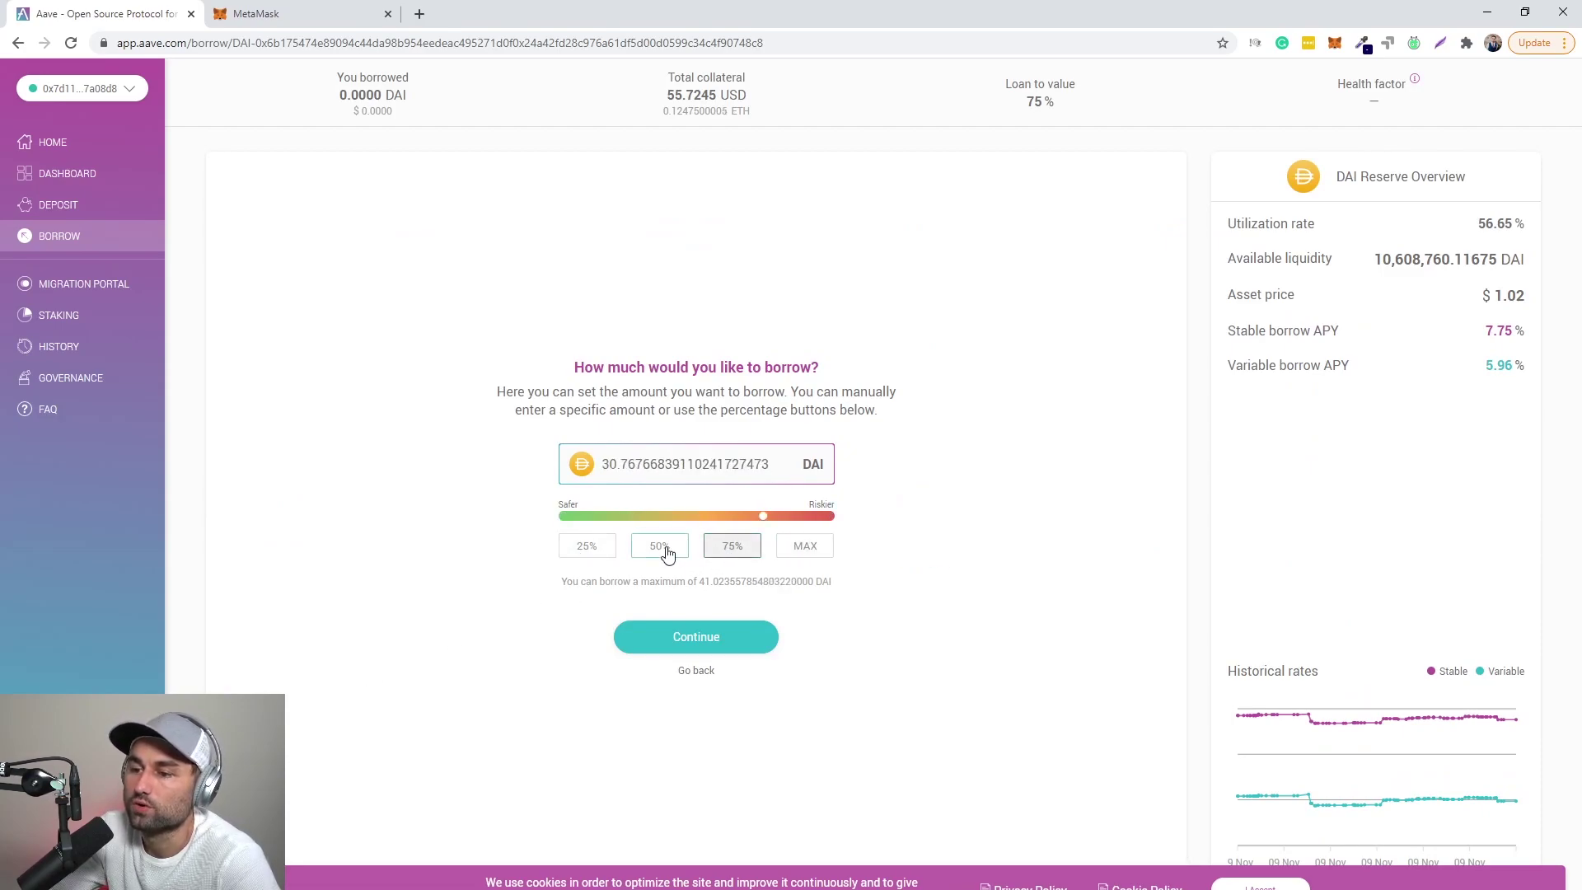
pyautogui.click(659, 550)
pyautogui.click(572, 552)
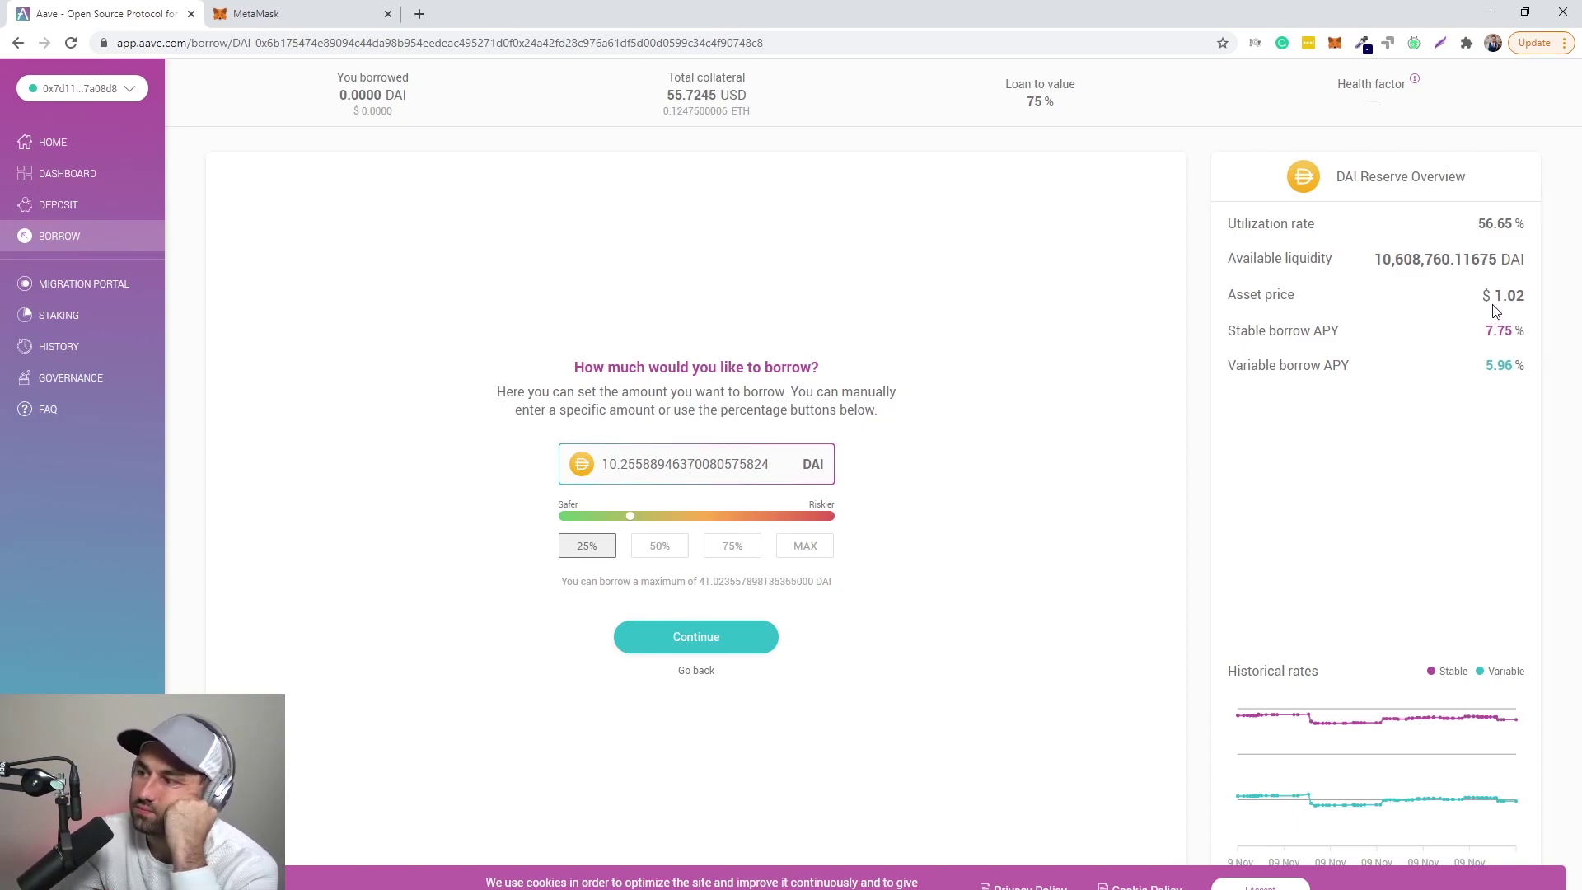
# Step: Review DAI's 1.02 price and 56.65% utilization, then ease the slider to about 10.67 DAI
pyautogui.moveTo(1522, 297); pyautogui.dragTo(1496, 297)
pyautogui.click(1522, 299)
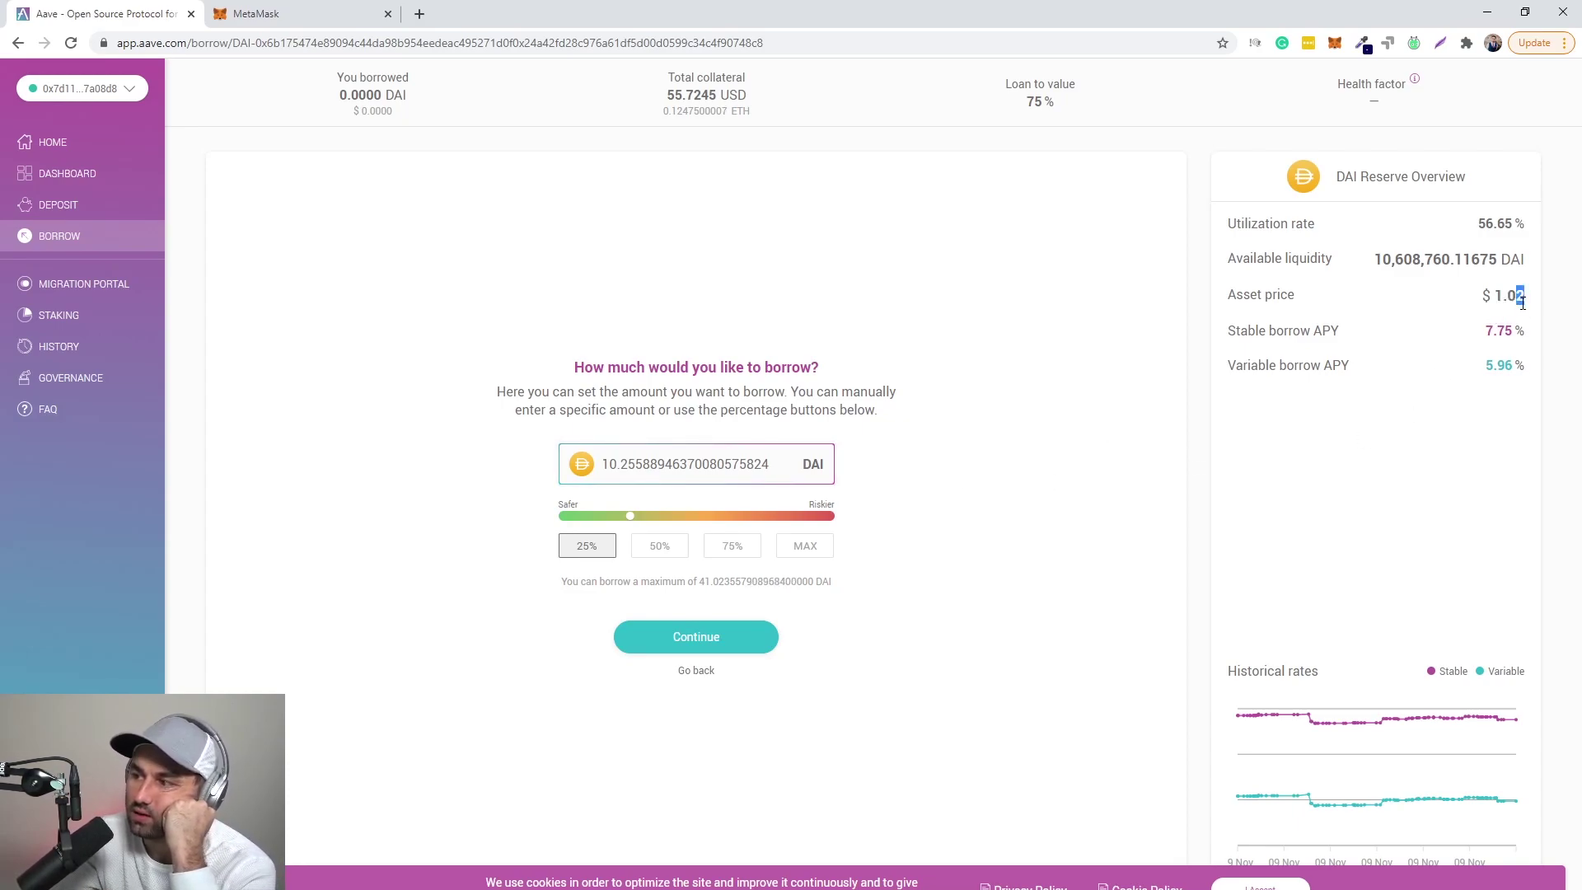
pyautogui.moveTo(1478, 224); pyautogui.dragTo(1526, 224)
pyautogui.click(1381, 367)
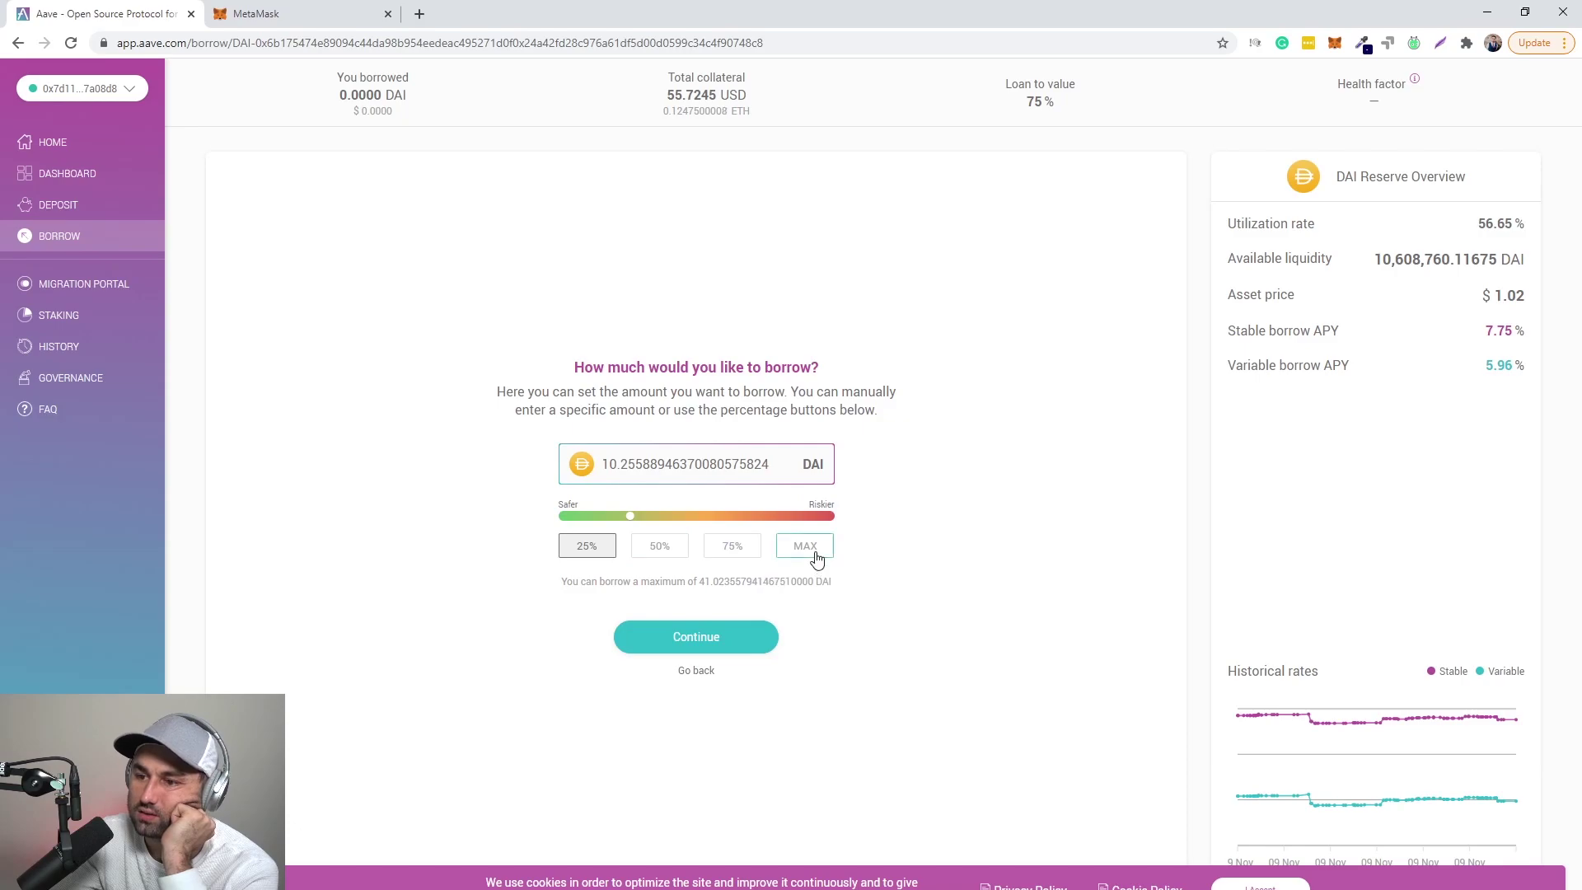
pyautogui.click(813, 550)
pyautogui.moveTo(605, 464); pyautogui.dragTo(617, 466)
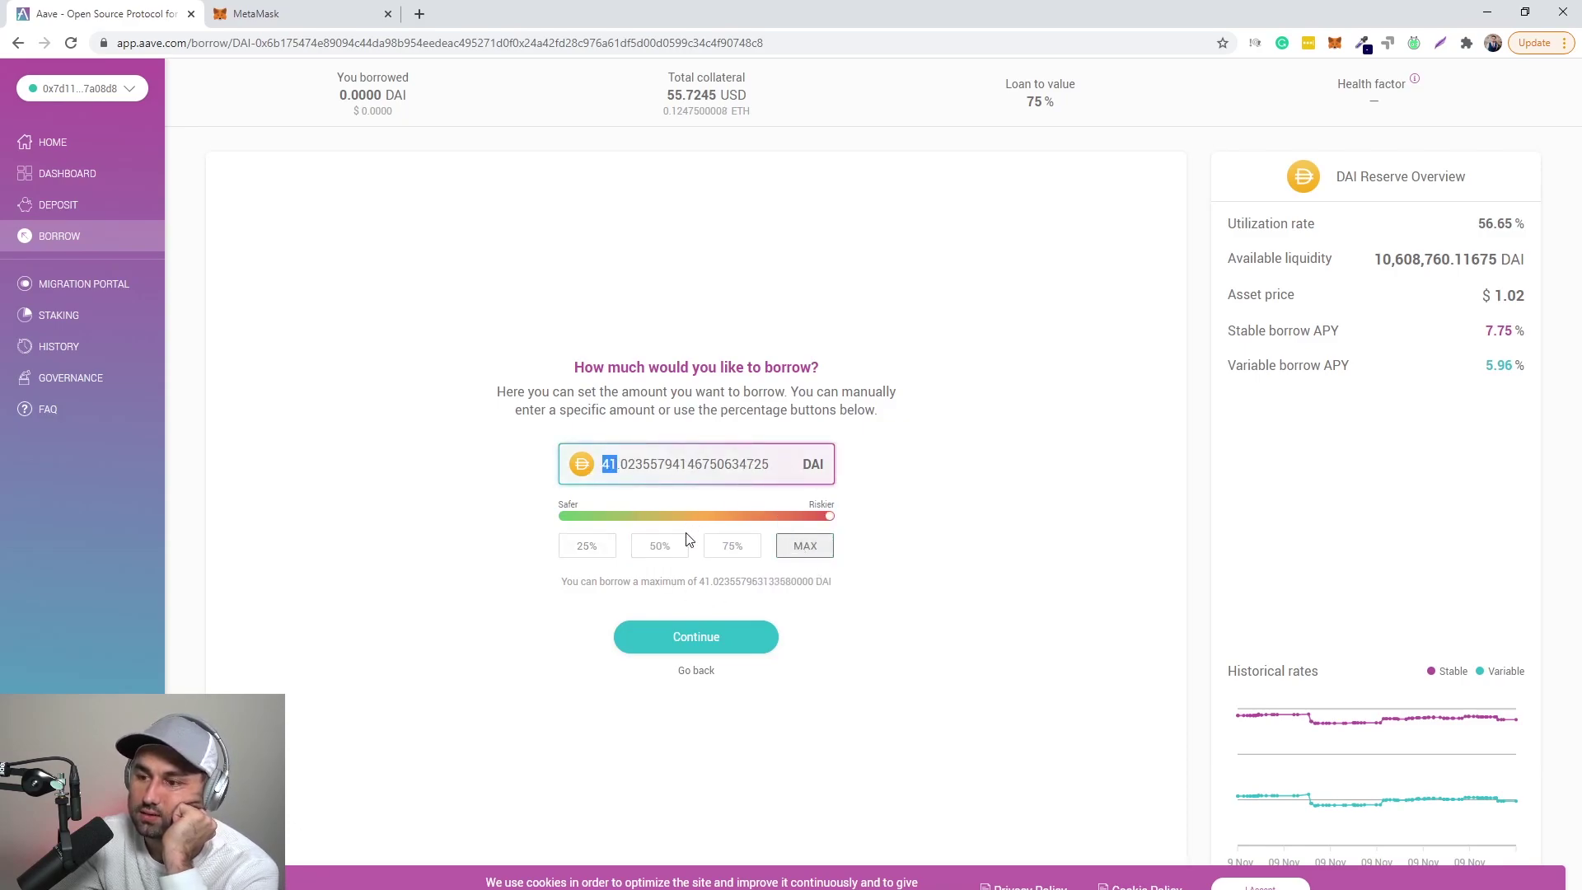
pyautogui.moveTo(829, 516); pyautogui.dragTo(635, 531)
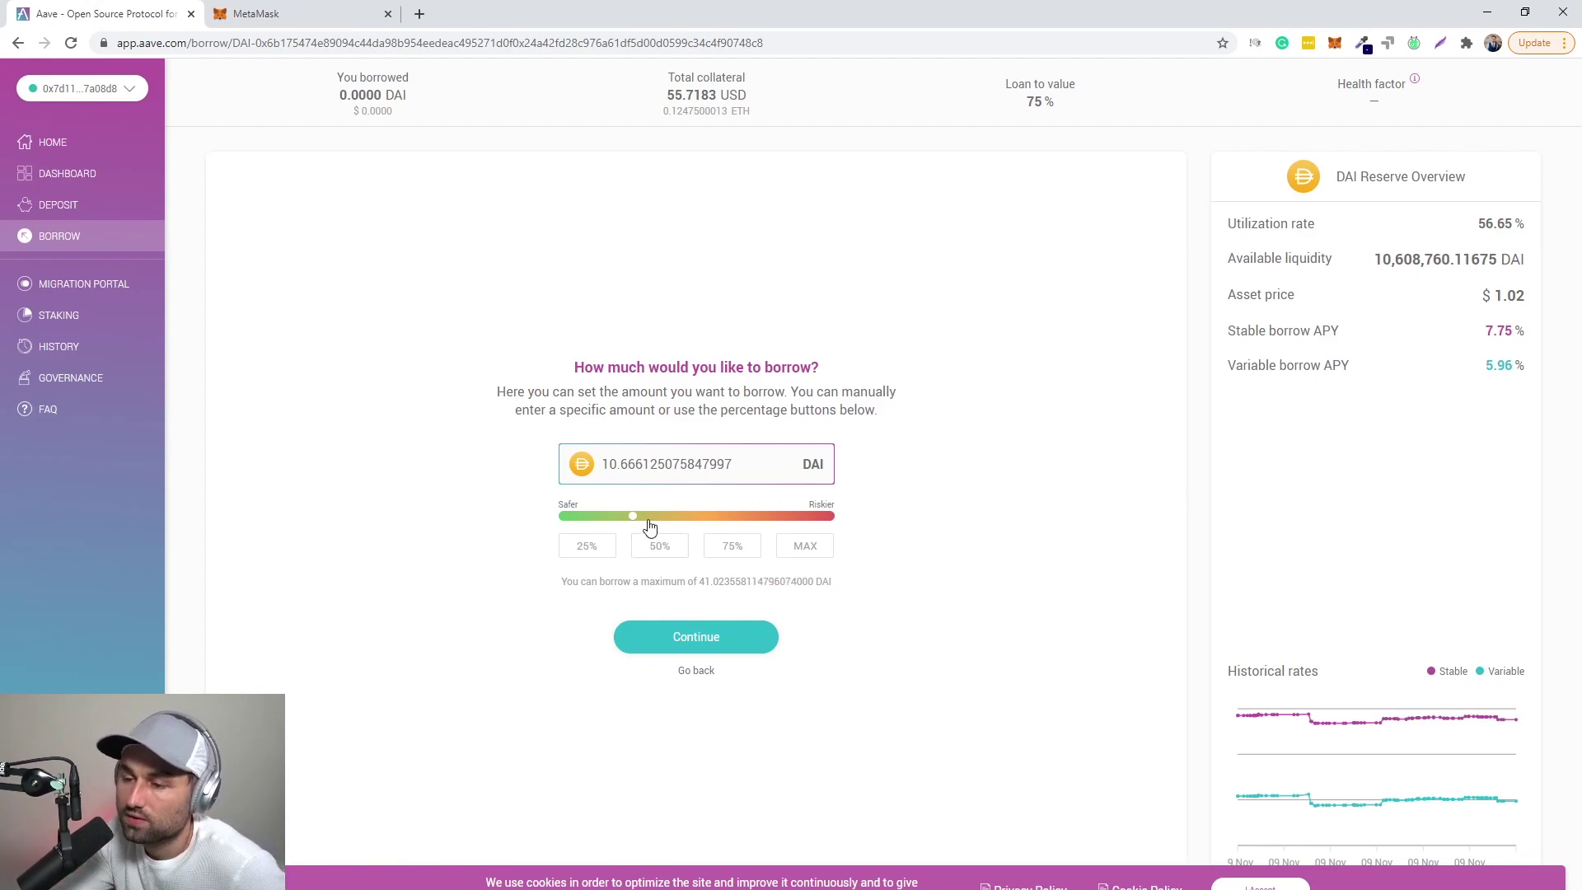
pyautogui.moveTo(635, 529); pyautogui.dragTo(1257, 608)
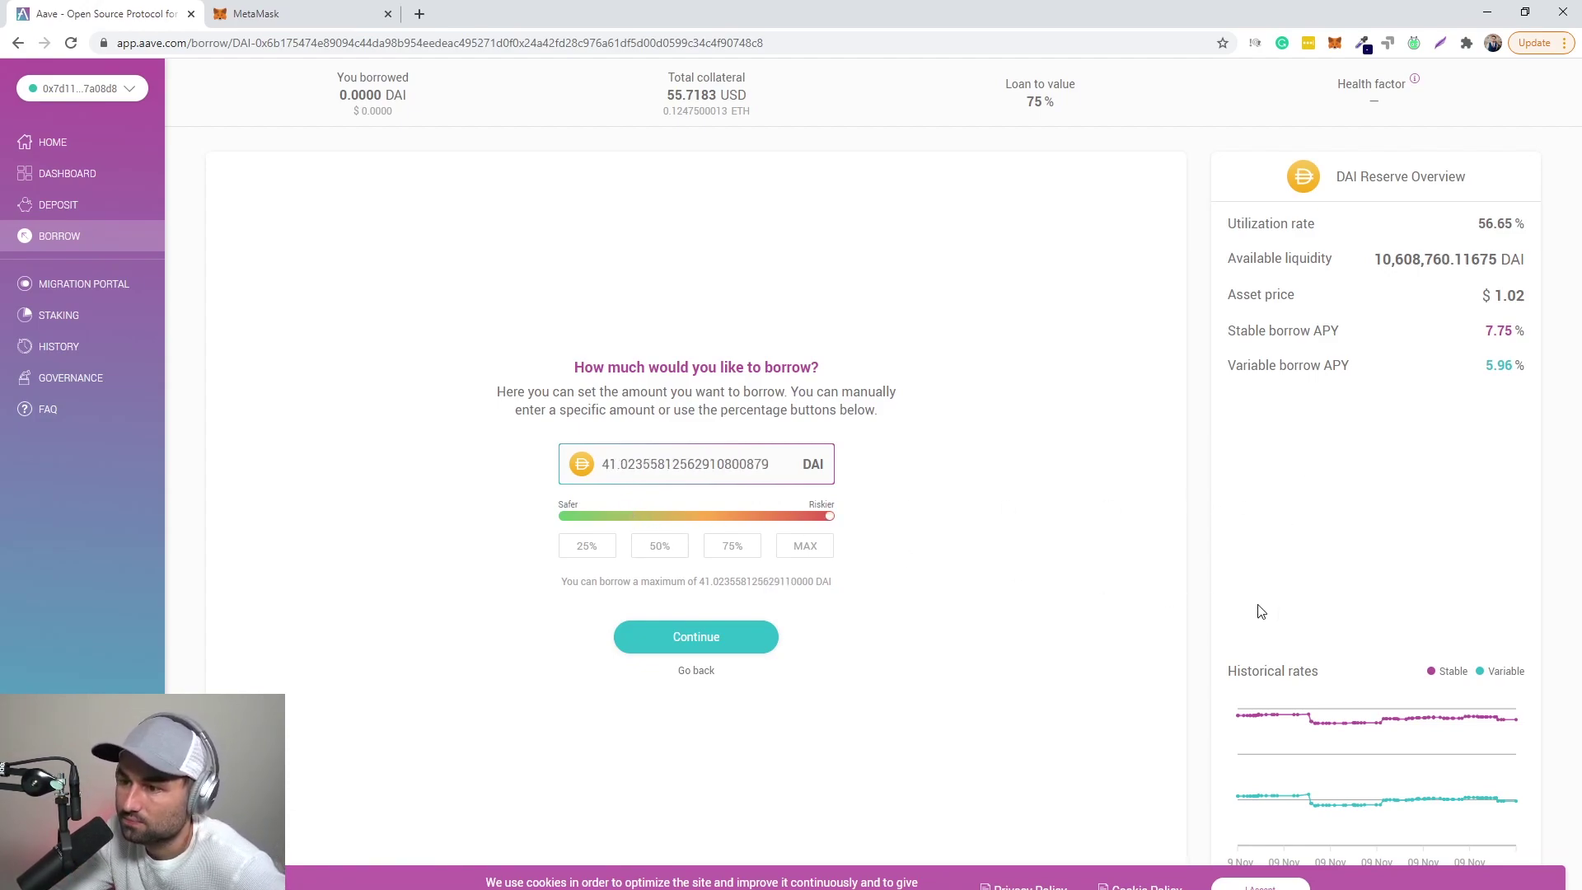
pyautogui.moveTo(616, 467); pyautogui.dragTo(606, 467)
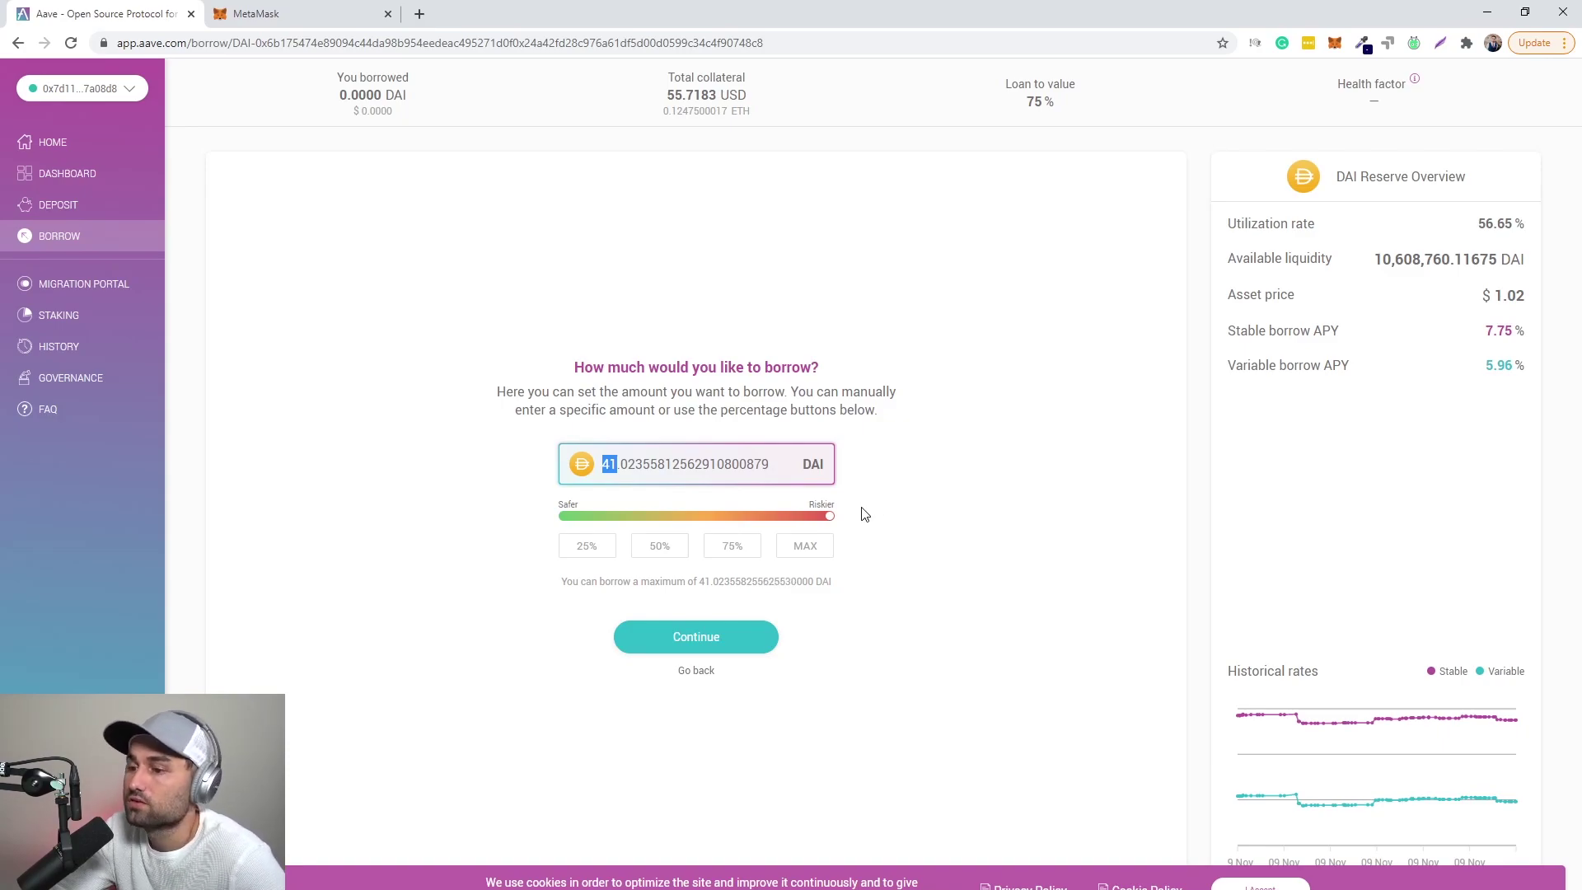
pyautogui.moveTo(828, 517); pyautogui.dragTo(634, 553)
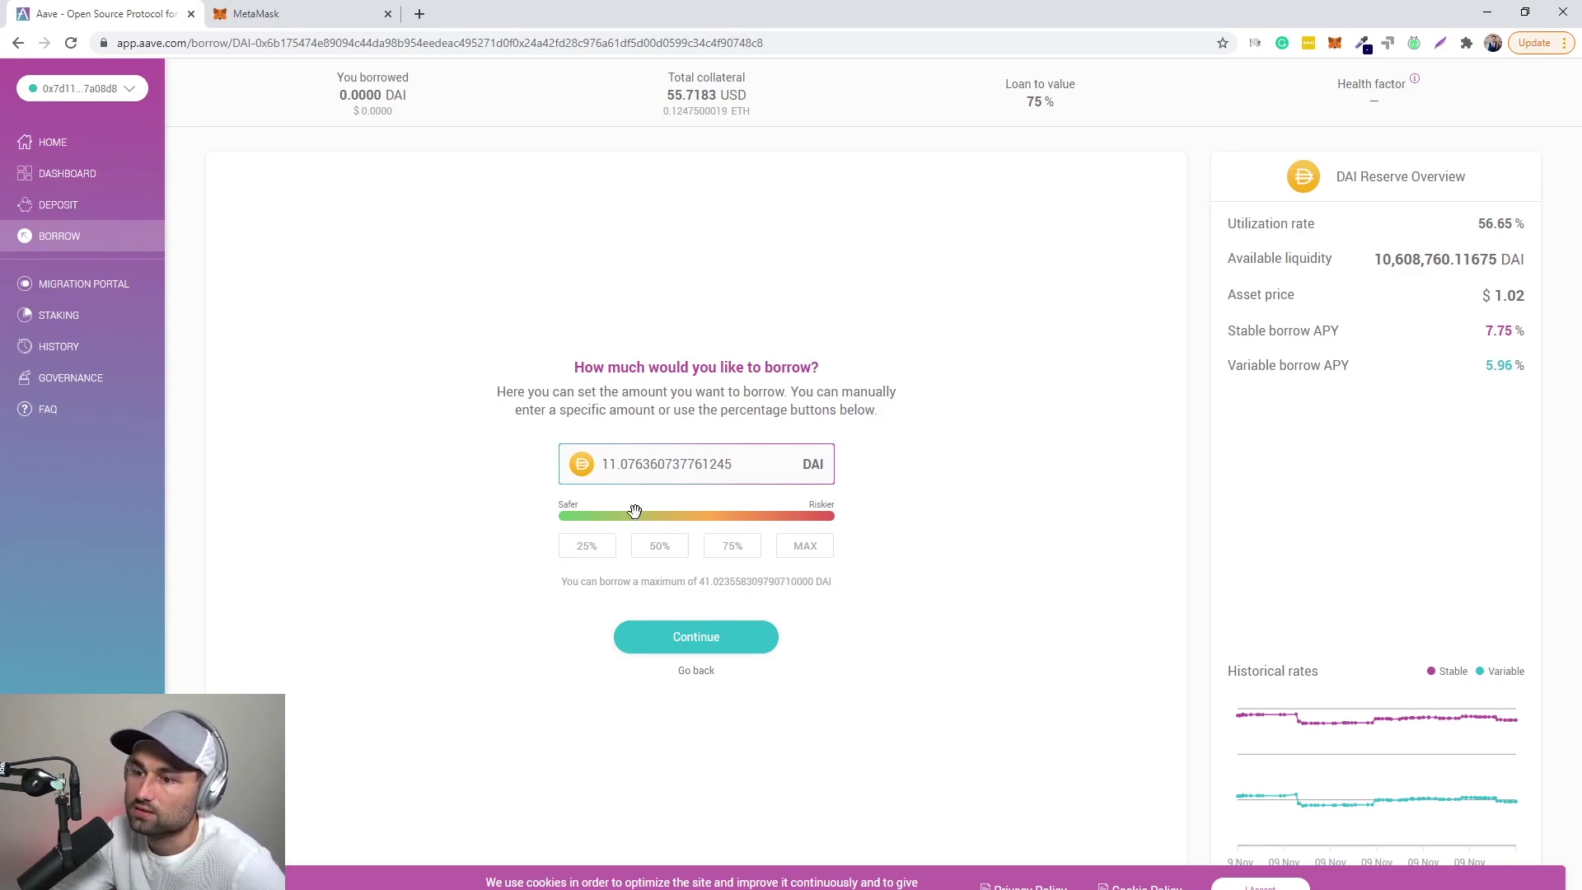
pyautogui.moveTo(640, 526); pyautogui.dragTo(635, 527)
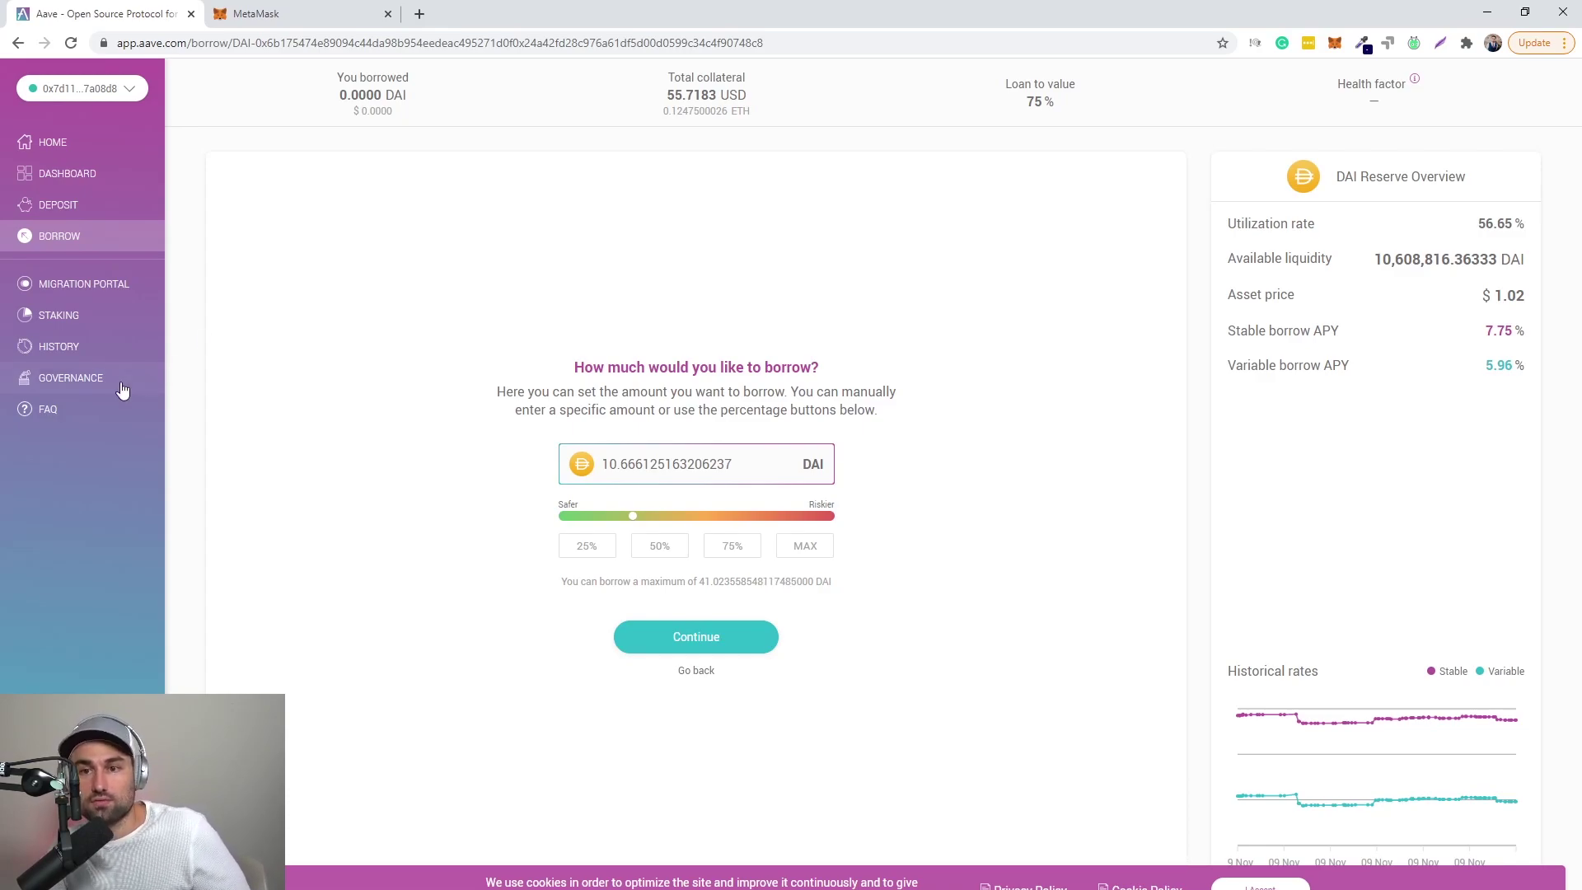
# Step: Open the AAVE staking page and read its Safety Module description
pyautogui.click(137, 326)
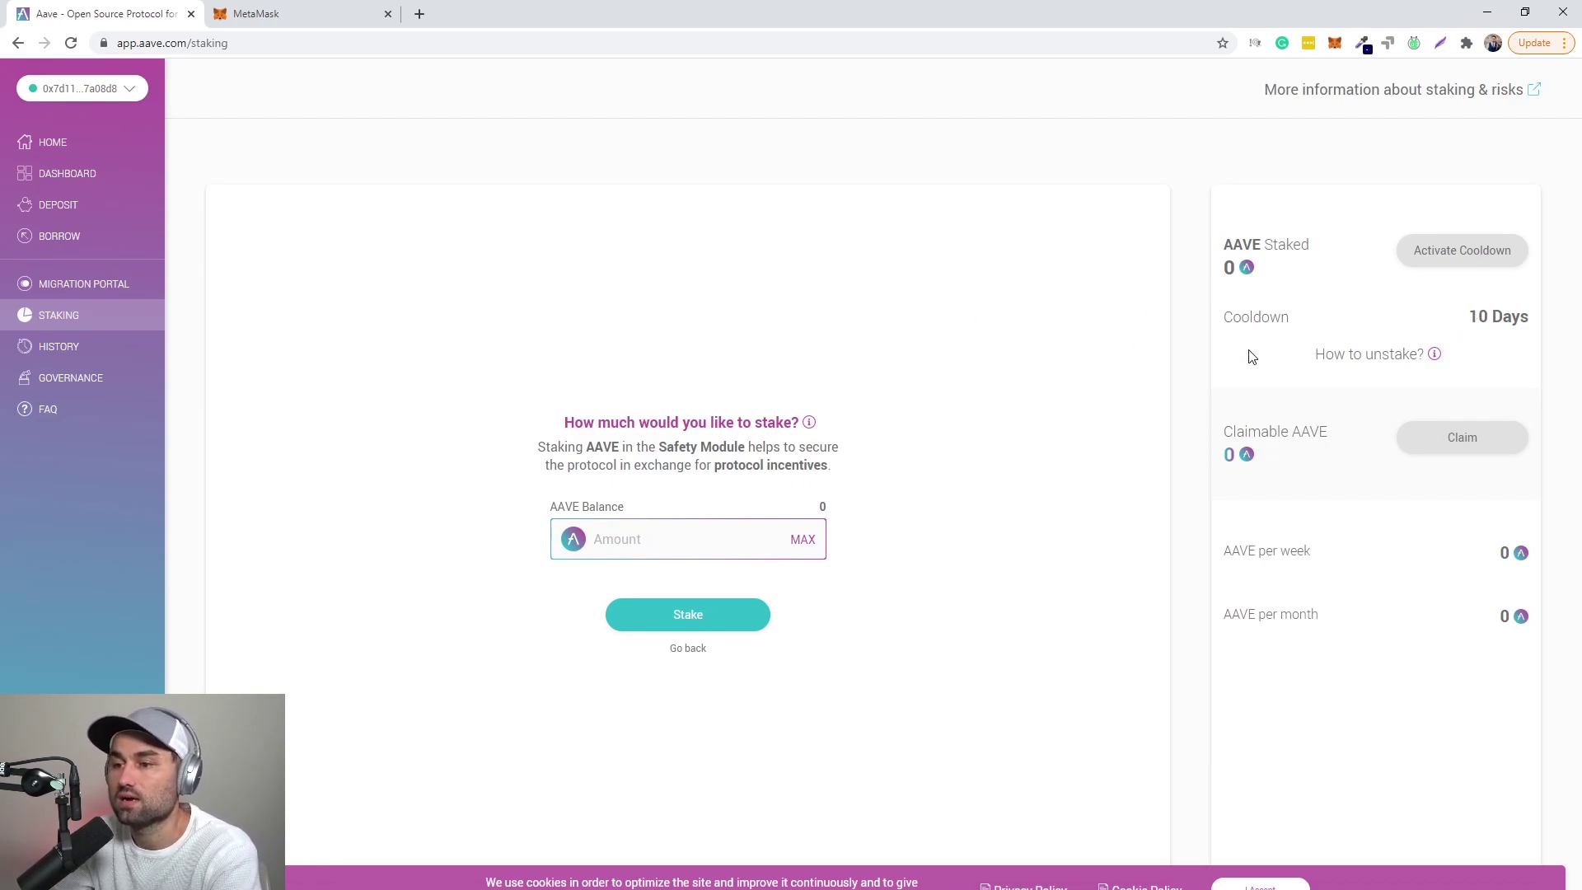
pyautogui.moveTo(544, 452); pyautogui.dragTo(764, 466)
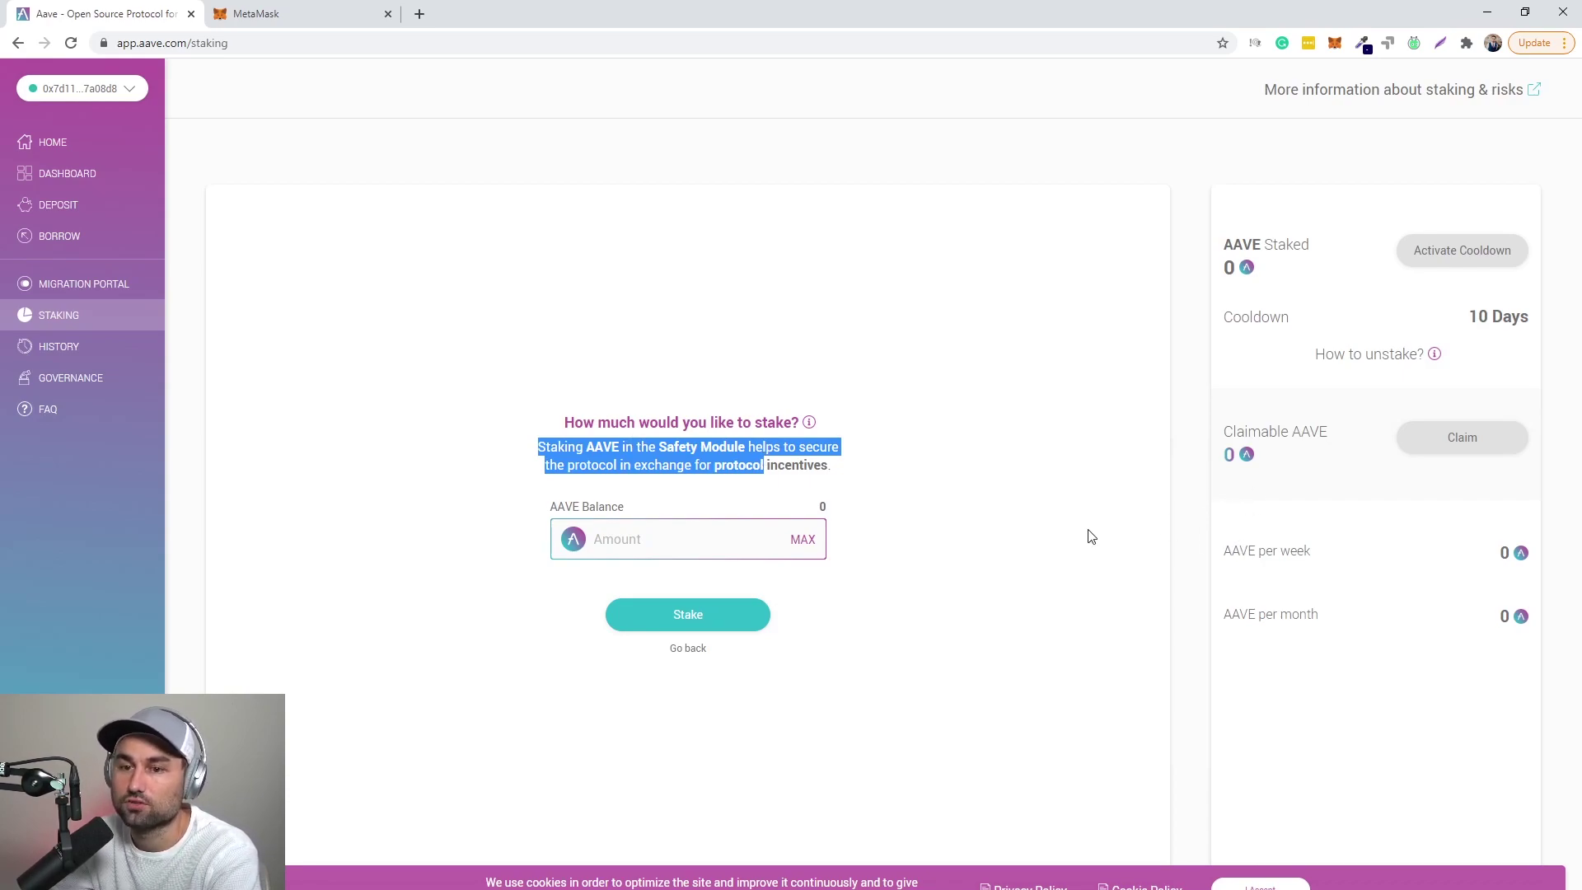
# Step: Open the Governance page with the executed LEND/AAVE migration proposal and briefly check MetaMask
pyautogui.click(79, 384)
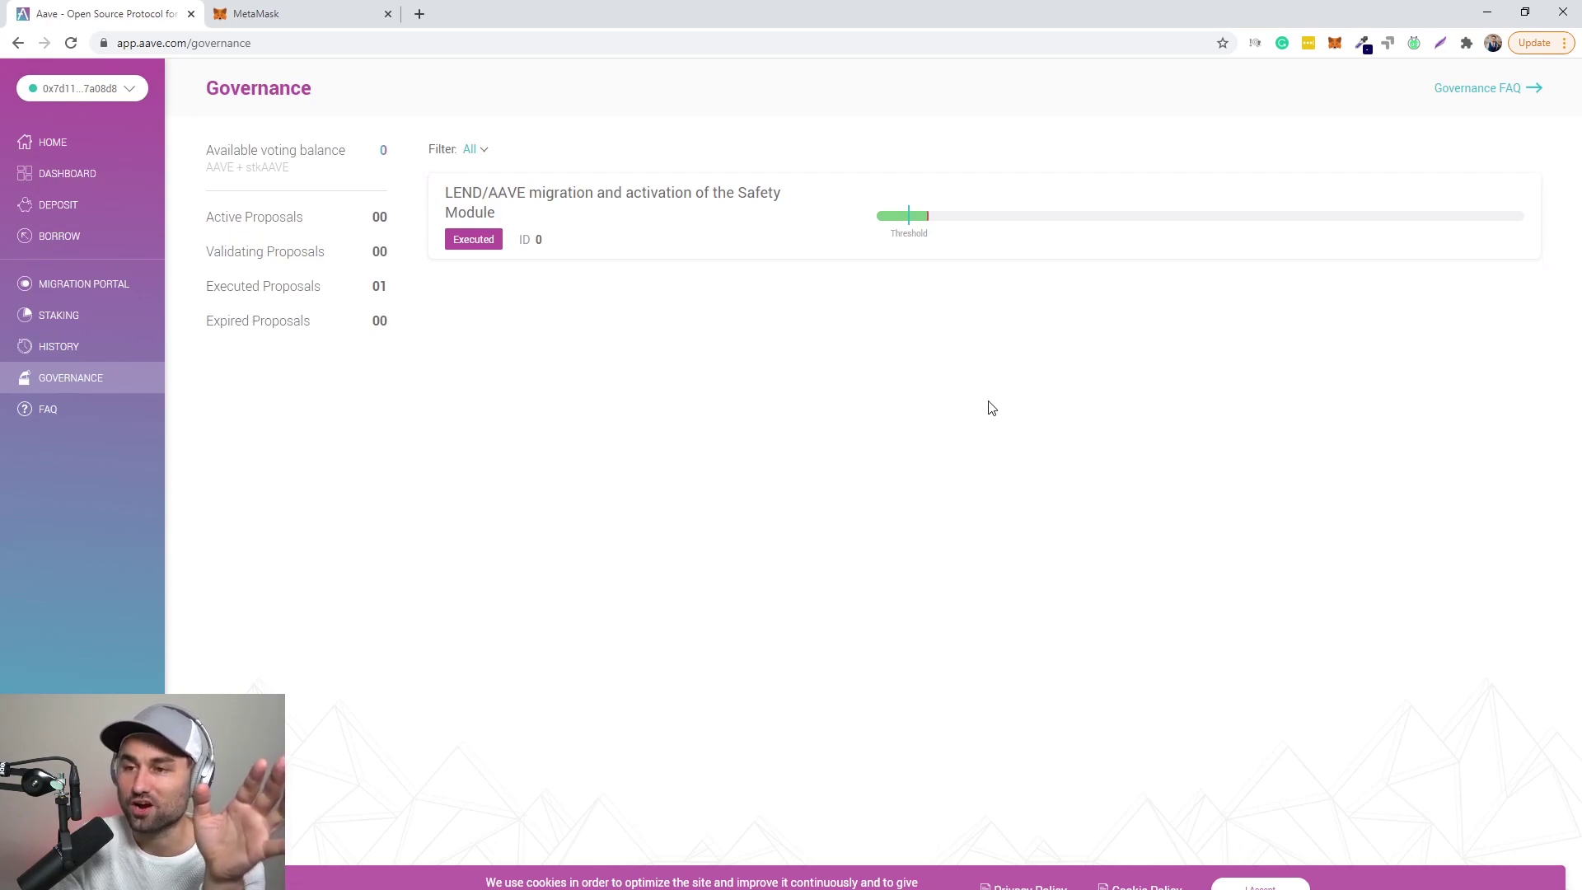
pyautogui.click(1334, 43)
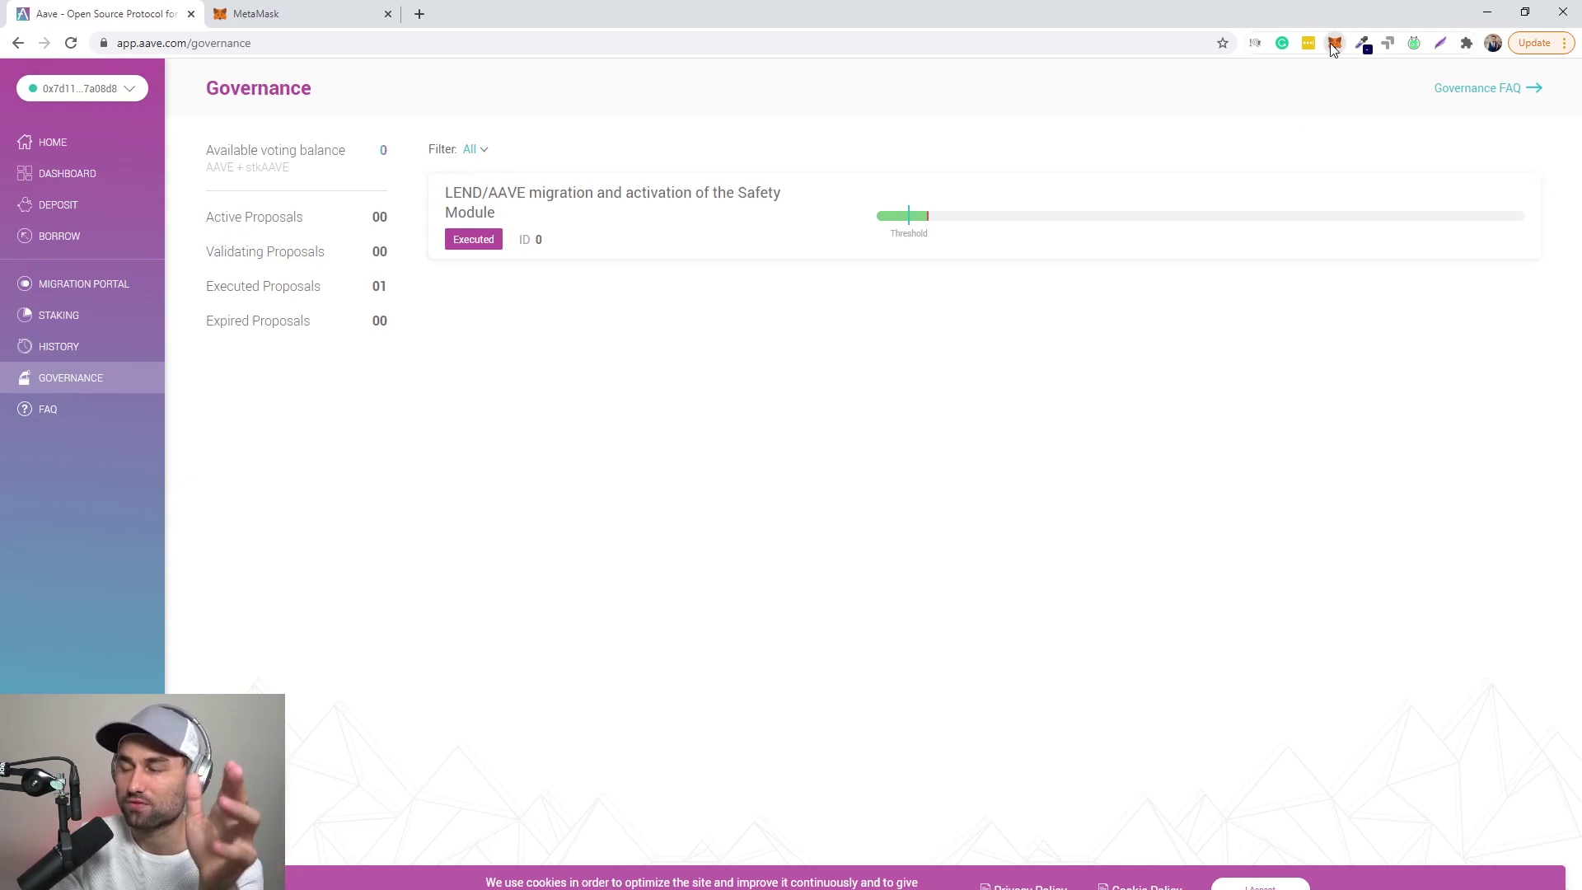
pyautogui.click(765, 384)
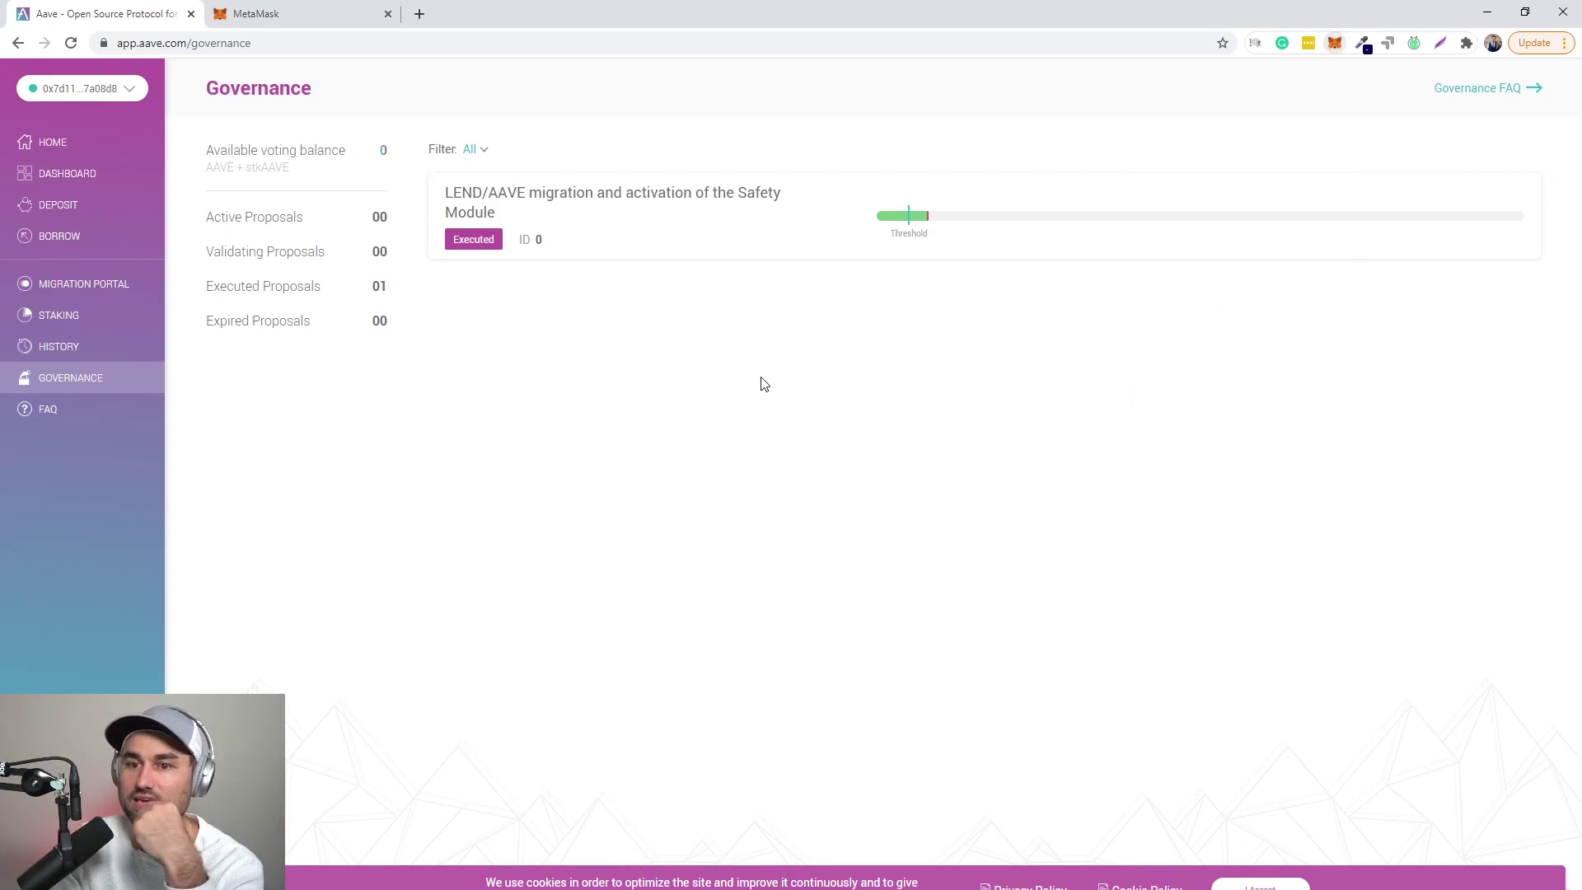
# Step: Return to the Aave home page showing the $1,435,103,676.98 market size and asset markets table
pyautogui.click(115, 143)
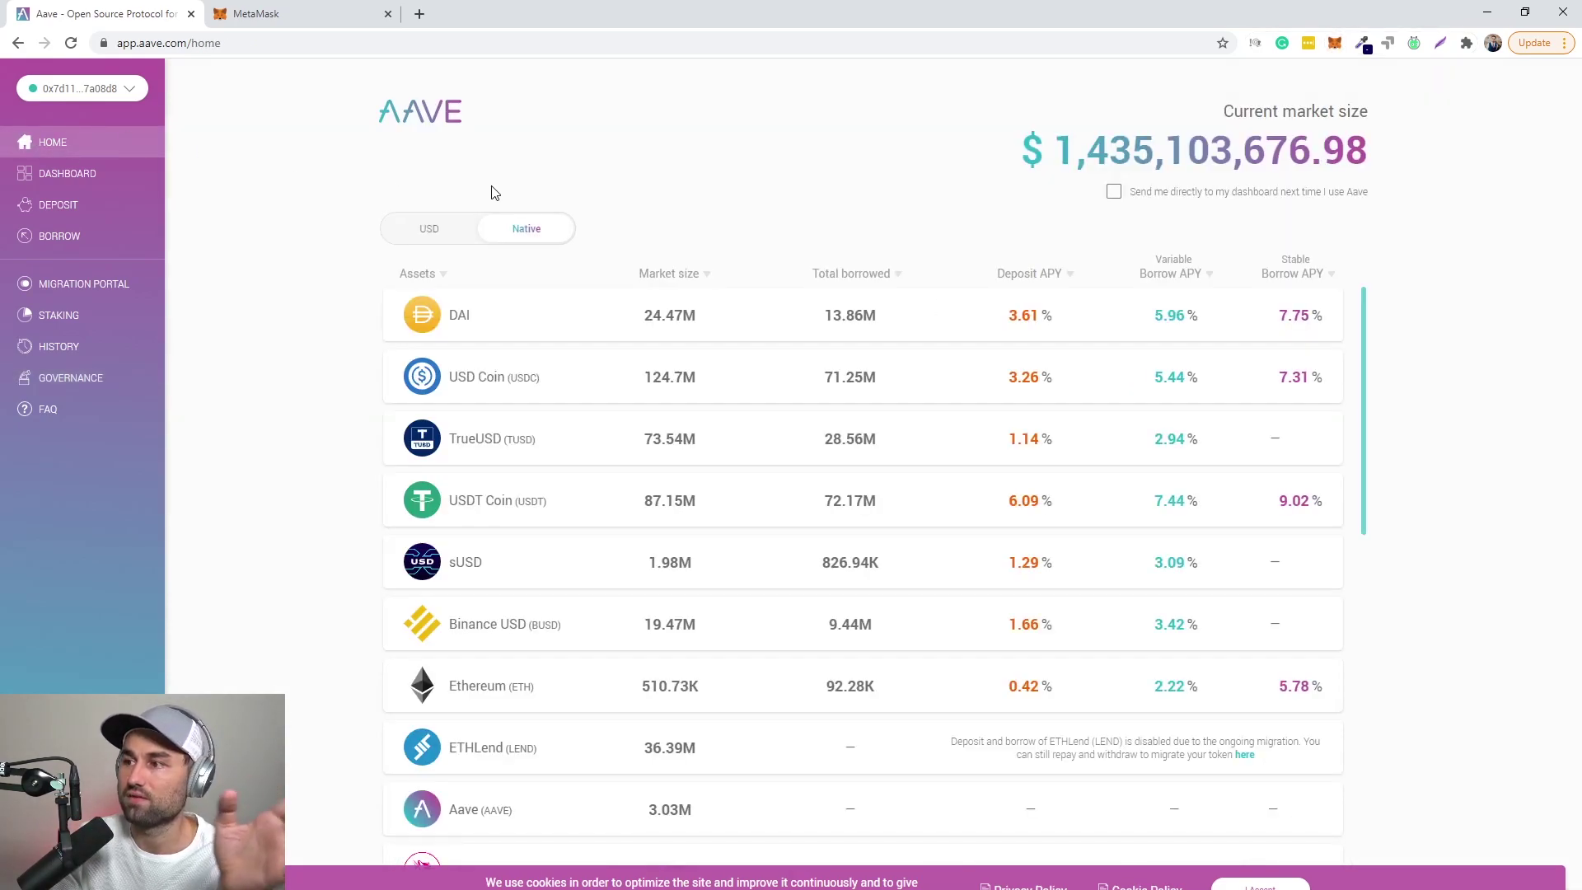